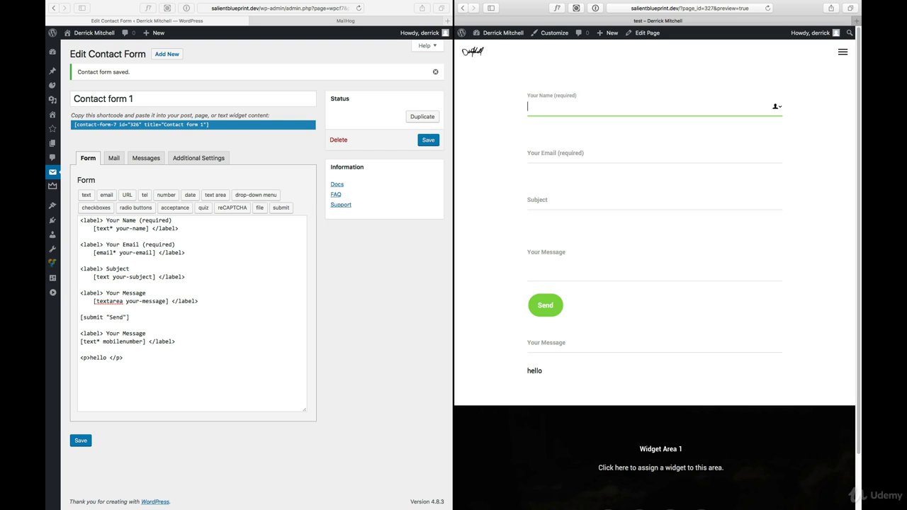
{"action": "left_click", "coordinate": [117, 235]}
{"action": "left_click_drag", "start_coordinate": [93, 221], "coordinate": [142, 328]}
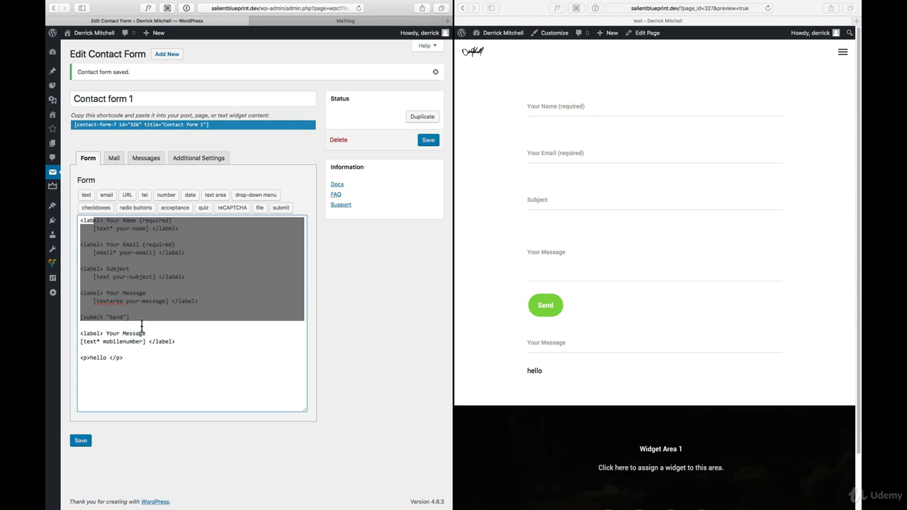
{"action": "left_click", "coordinate": [142, 326]}
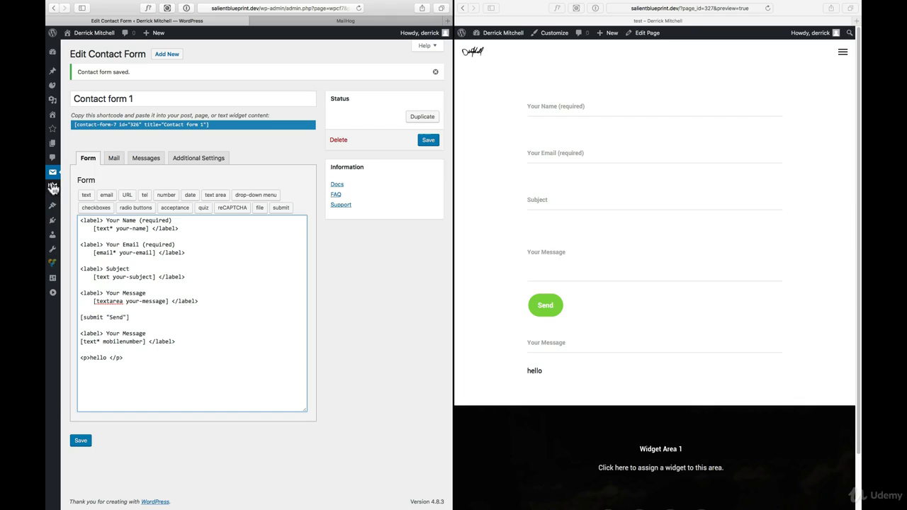
Go to the list of contact forms and open Contact form 1 for editing
{"action": "mouse_move", "coordinate": [54, 179]}
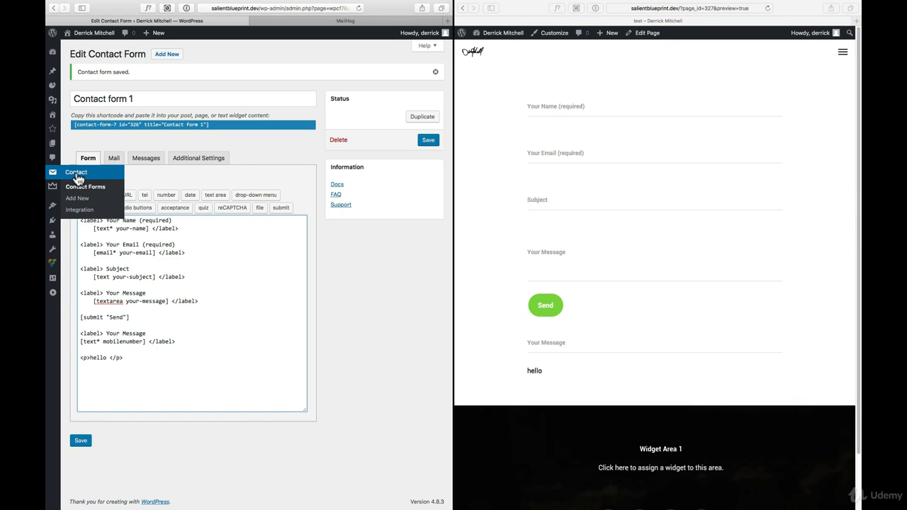
{"action": "left_click", "coordinate": [76, 174]}
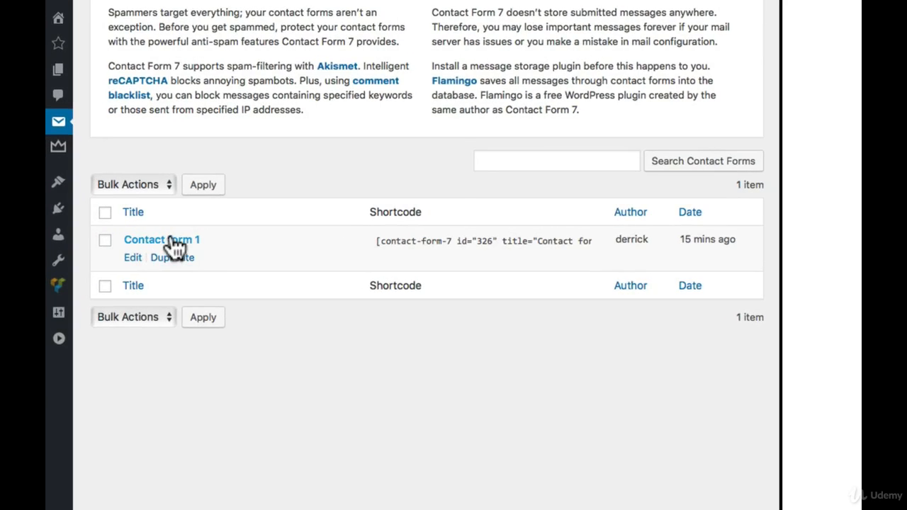
{"action": "left_click", "coordinate": [115, 237]}
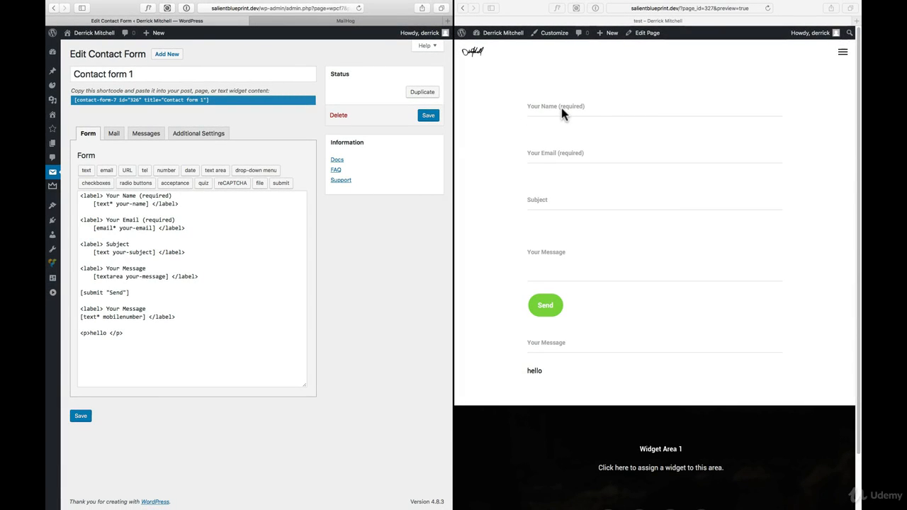
View the form's Mail settings, including the recipient address, and open its Messages settings
{"action": "left_click", "coordinate": [113, 133]}
{"action": "left_click", "coordinate": [229, 198]}
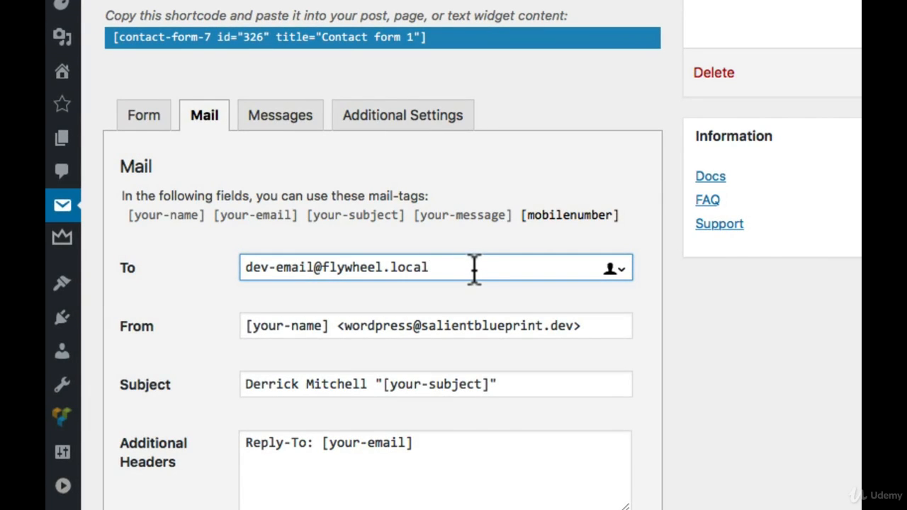
{"action": "left_click", "coordinate": [275, 123]}
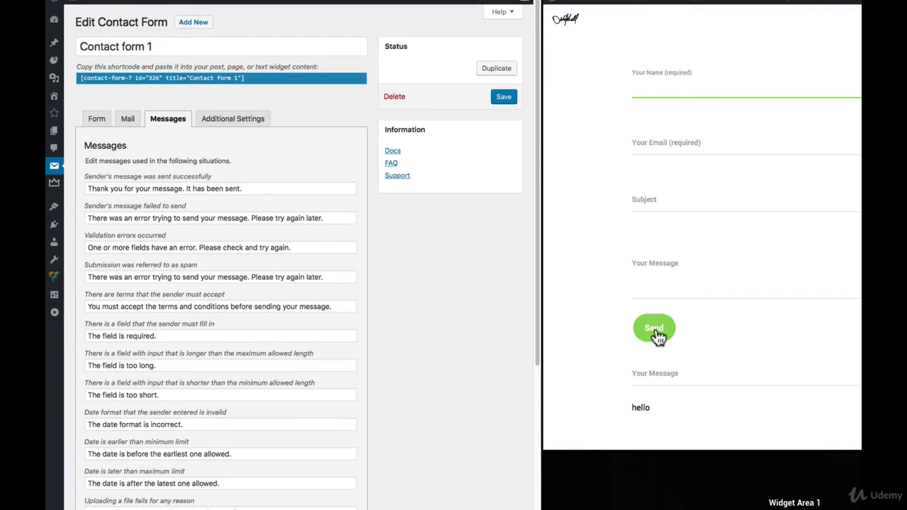
Submit the empty contact form on the preview page and examine the validation messages
{"action": "left_click", "coordinate": [657, 331]}
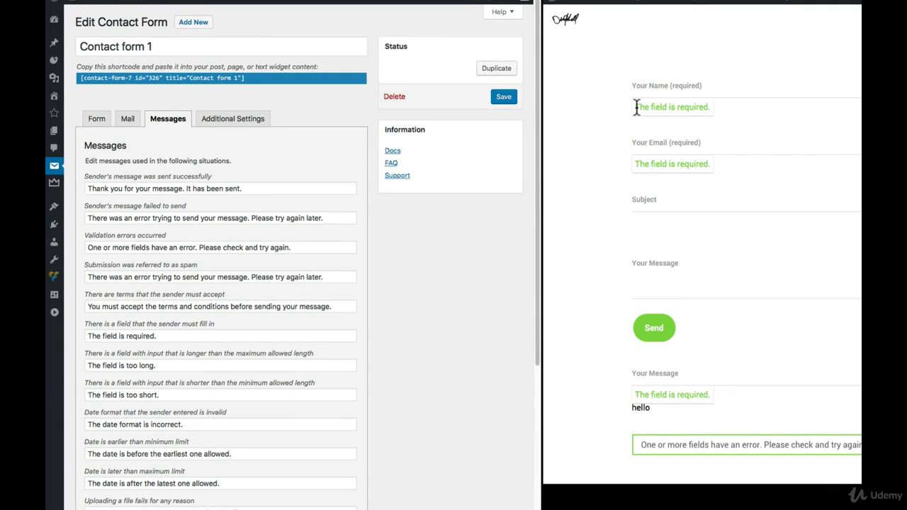
{"action": "left_click_drag", "start_coordinate": [637, 107], "coordinate": [698, 108]}
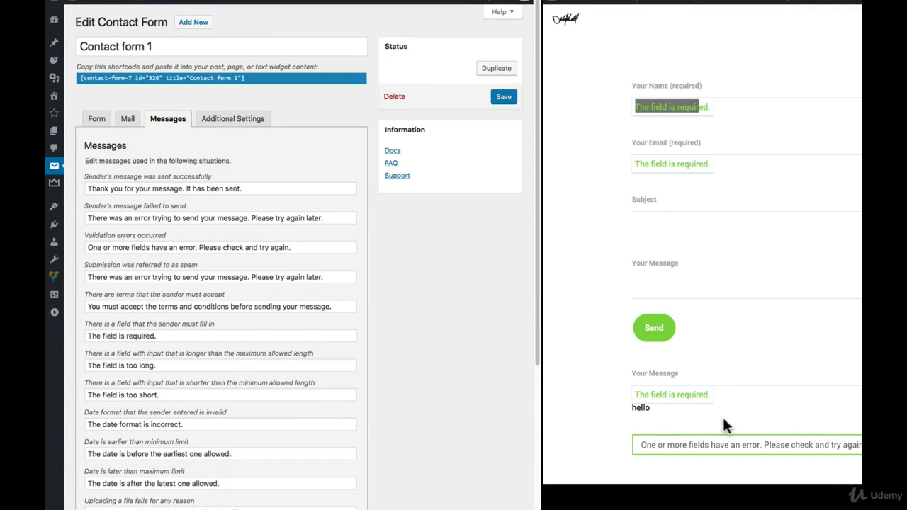
{"action": "left_click_drag", "start_coordinate": [644, 445], "coordinate": [797, 445]}
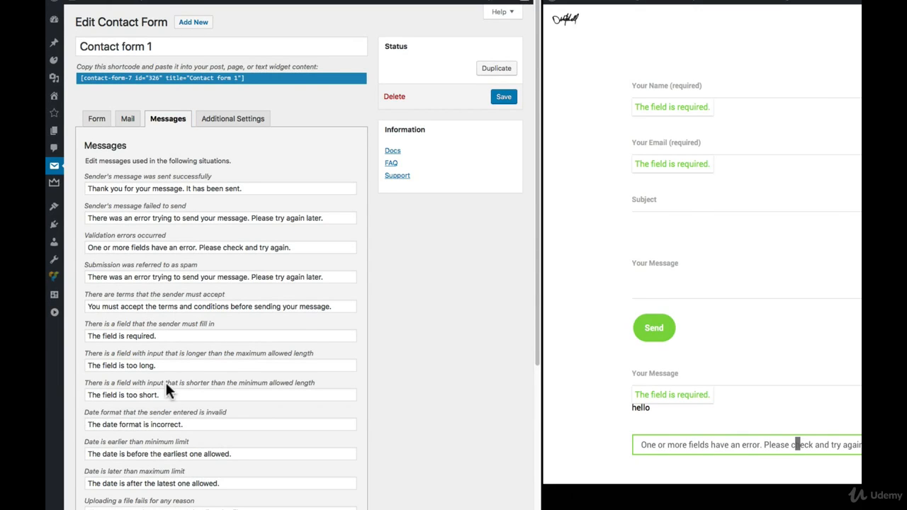
Look through the form's editable message texts and its Additional Settings
{"action": "left_click", "coordinate": [181, 265]}
{"action": "scroll", "coordinate": [175, 324], "scroll_direction": "down", "scroll_amount": 3}
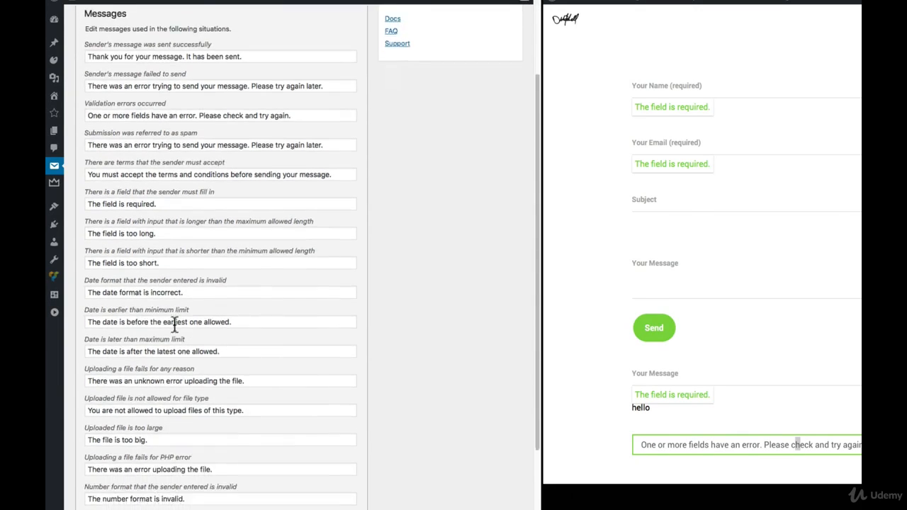
{"action": "scroll", "coordinate": [176, 341], "scroll_direction": "up", "scroll_amount": 3}
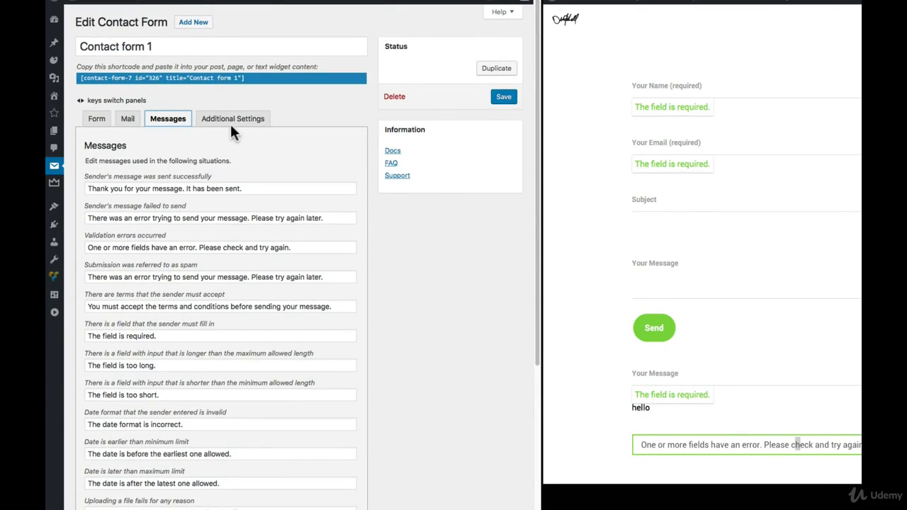
{"action": "left_click", "coordinate": [231, 122]}
{"action": "left_click", "coordinate": [319, 336]}
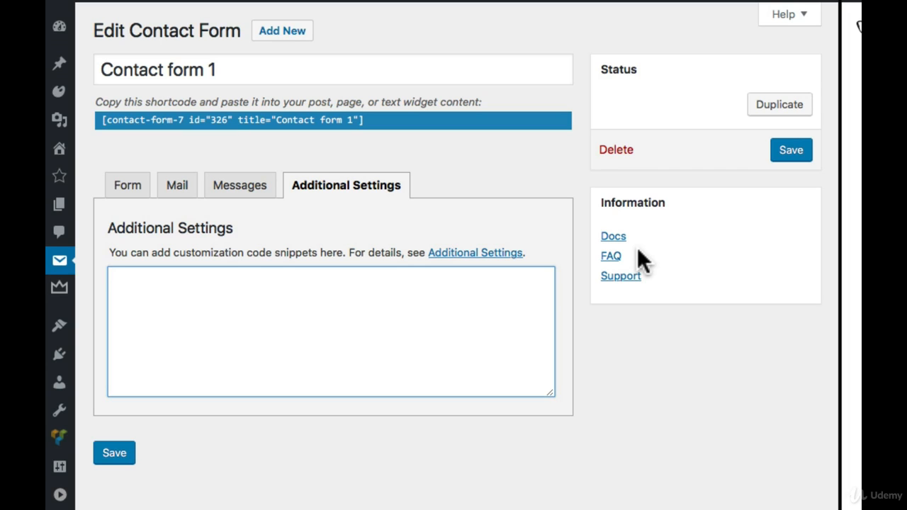
Delete the second Your Message label with its mobilenumber field and the hello paragraph from the form template
{"action": "left_click", "coordinate": [119, 188]}
{"action": "left_click", "coordinate": [253, 320]}
{"action": "scroll", "coordinate": [227, 241], "scroll_direction": "down", "scroll_amount": 3}
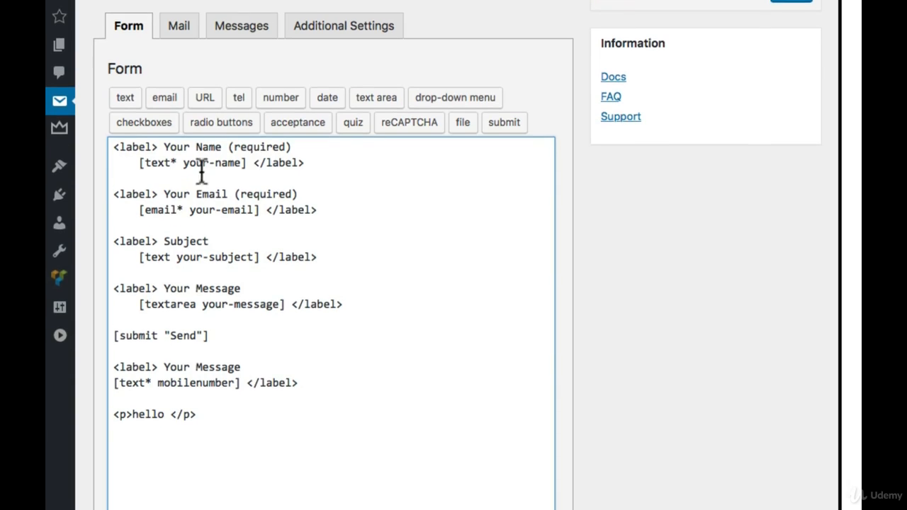
{"action": "left_click_drag", "start_coordinate": [114, 147], "coordinate": [225, 320]}
{"action": "left_click_drag", "start_coordinate": [247, 434], "coordinate": [71, 349]}
{"action": "key", "text": "BackSpace"}
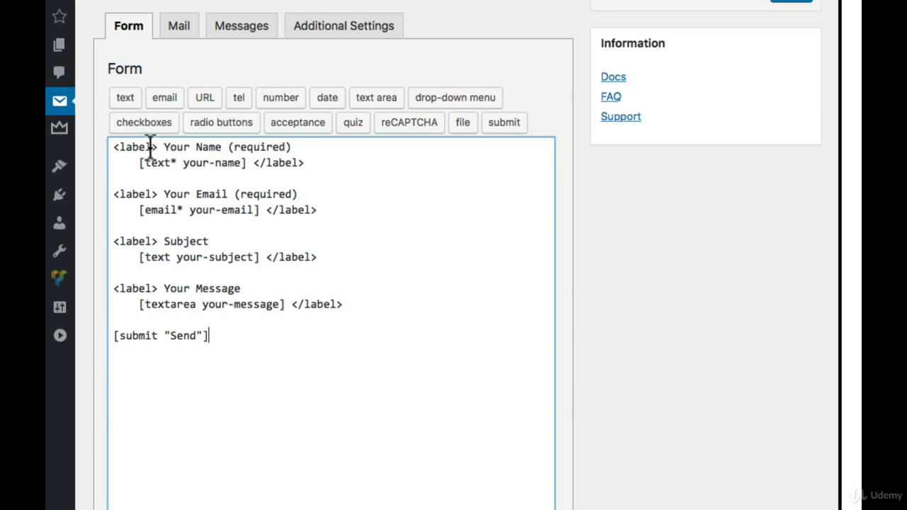
Examine the Your Name label, its text type, required asterisk and your-name tag against the preview page
{"action": "left_click_drag", "start_coordinate": [163, 146], "coordinate": [293, 147]}
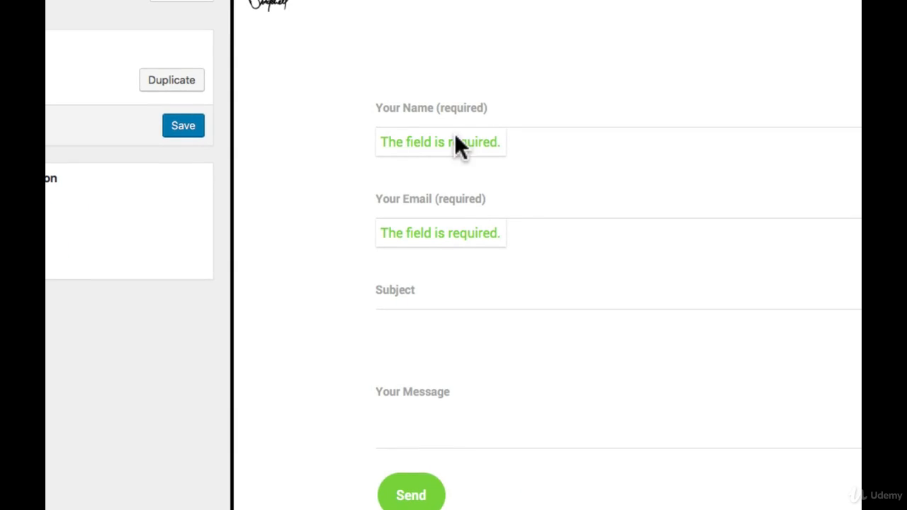
{"action": "left_click", "coordinate": [429, 106]}
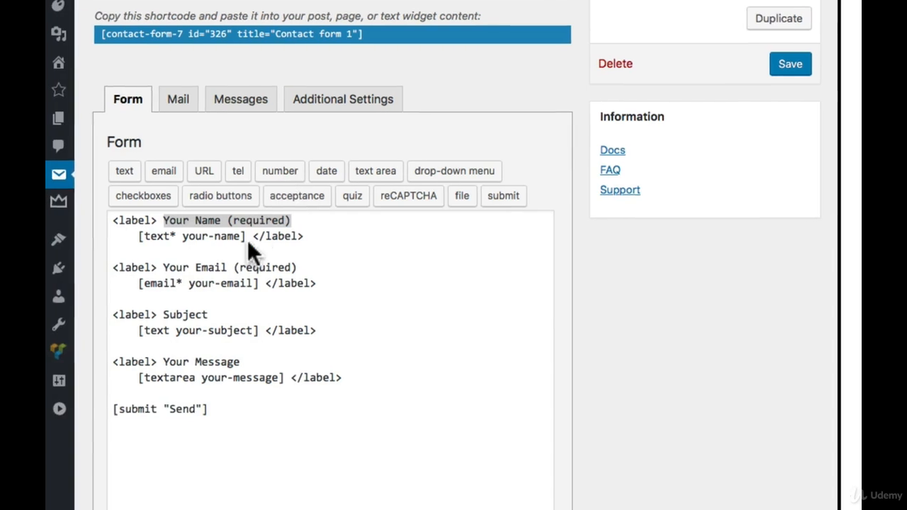
{"action": "left_click_drag", "start_coordinate": [146, 238], "coordinate": [171, 238]}
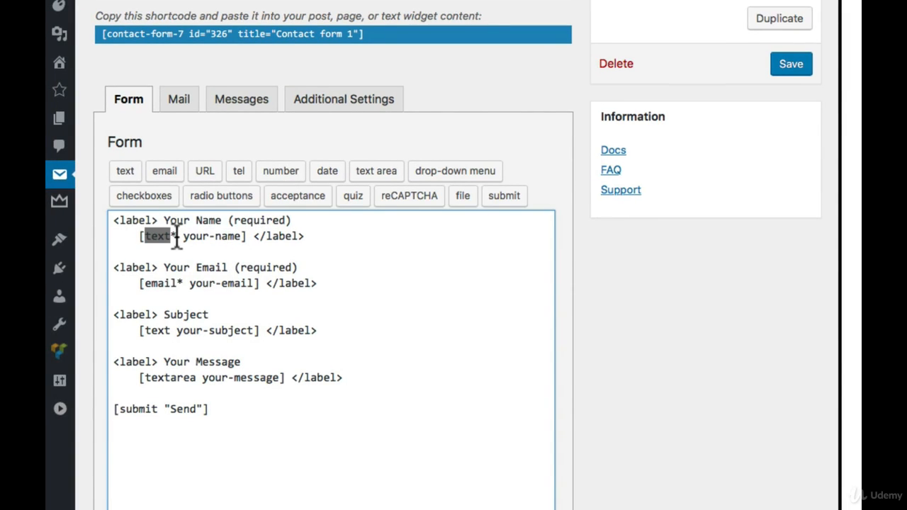
{"action": "left_click", "coordinate": [177, 238]}
{"action": "left_click_drag", "start_coordinate": [183, 238], "coordinate": [239, 239]}
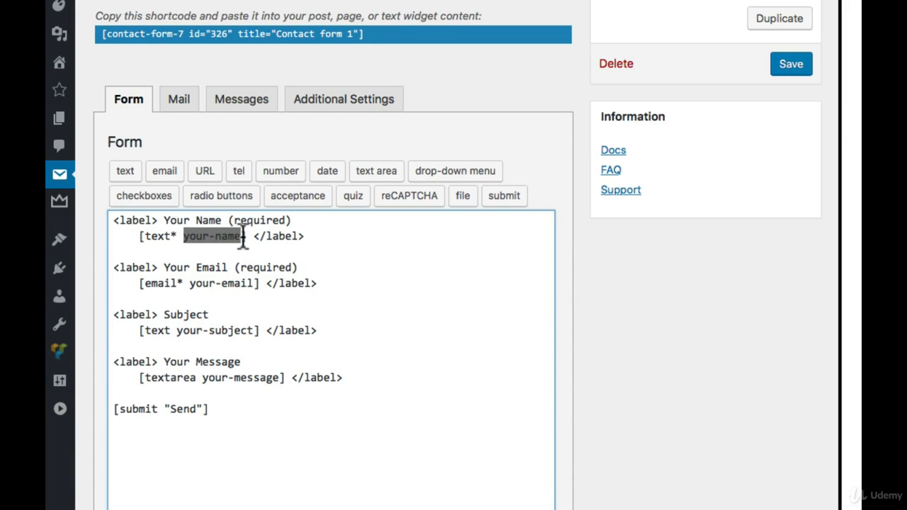
Generate a new text field tag below the submit tag and name it cellphone
{"action": "left_click", "coordinate": [301, 409]}
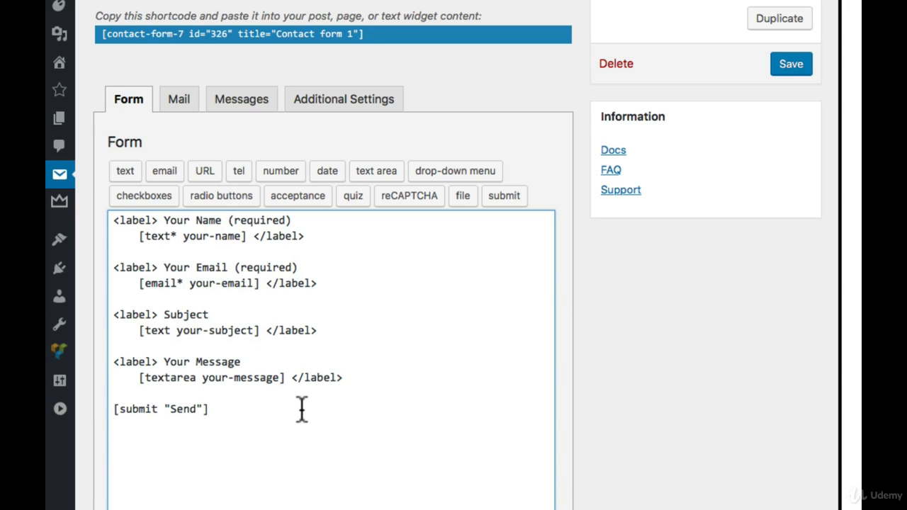
{"action": "key", "text": "Return"}
{"action": "key", "text": "Return"}
{"action": "left_click", "coordinate": [124, 174]}
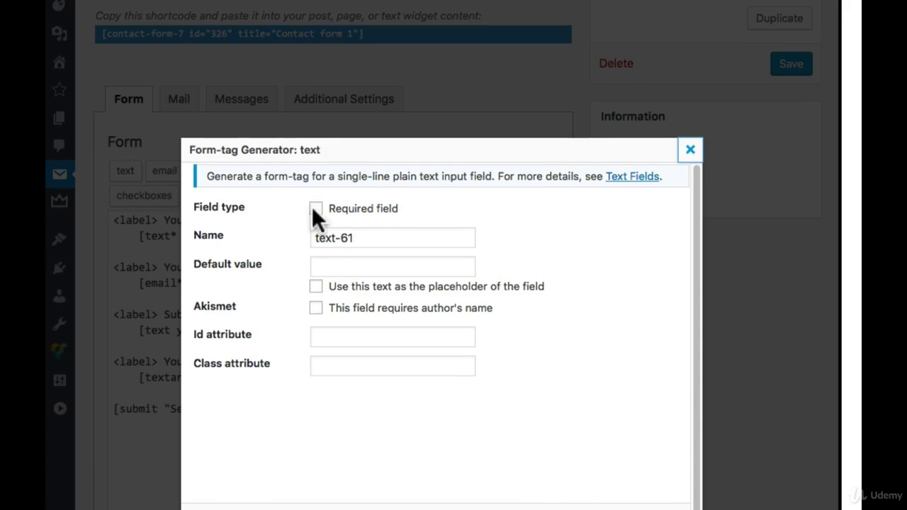
{"action": "left_click_drag", "start_coordinate": [395, 131], "coordinate": [289, 131]}
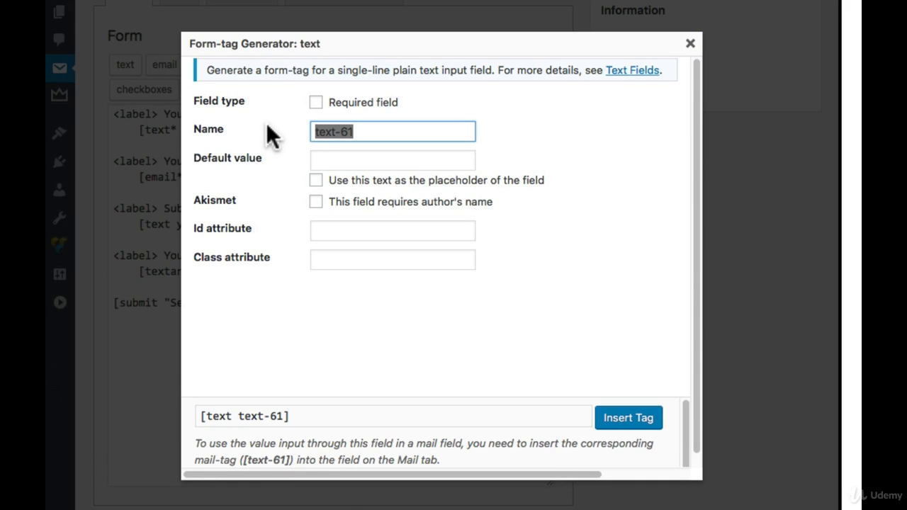
{"action": "type", "text": "cell phone"}
Make the cellphone field required, comparing the generated tag with and without that option
{"action": "left_click", "coordinate": [316, 103]}
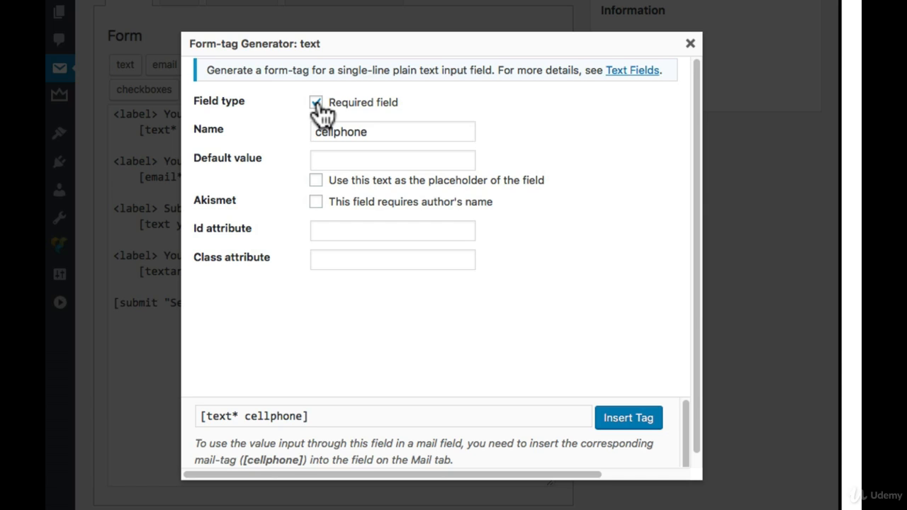
{"action": "left_click", "coordinate": [316, 103]}
{"action": "left_click_drag", "start_coordinate": [309, 416], "coordinate": [203, 416]}
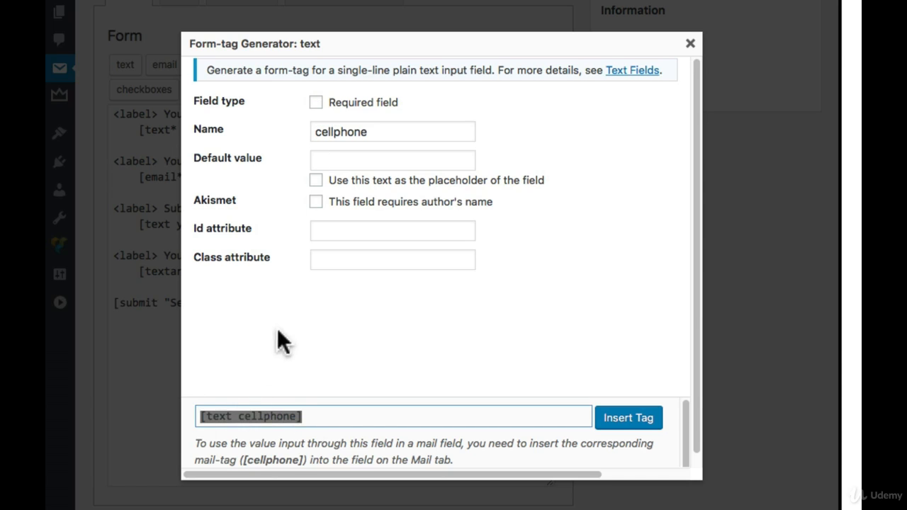
{"action": "left_click", "coordinate": [316, 103]}
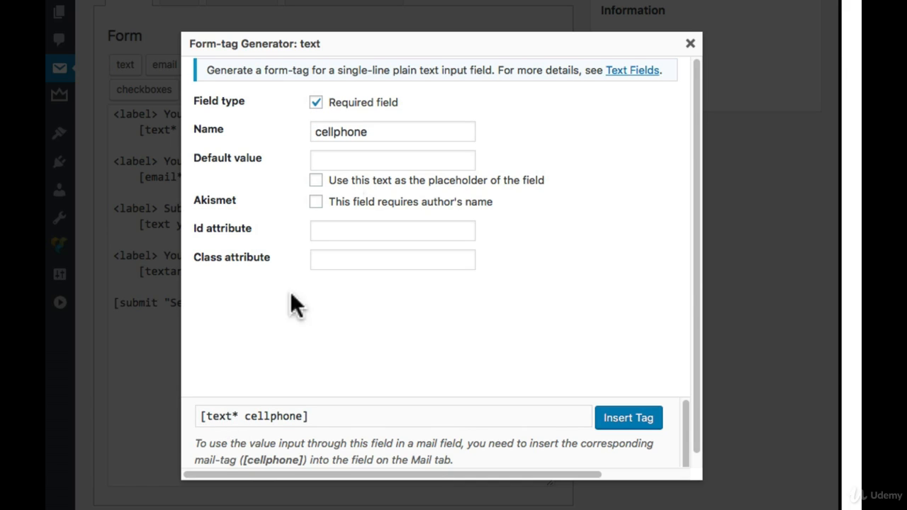
Give the cellphone field a sample phone number as placeholder text and insert the tag into the form
{"action": "left_click", "coordinate": [368, 162]}
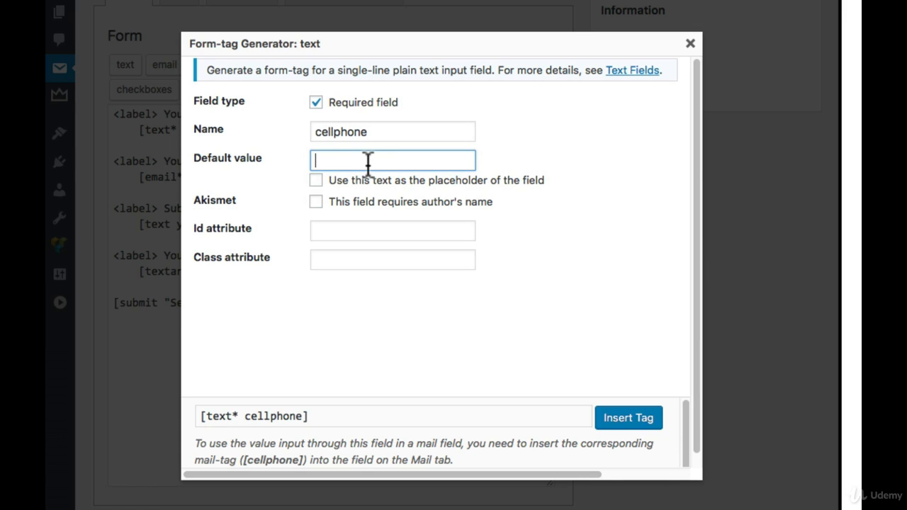
{"action": "type", "text": "123-456-7890"}
{"action": "key", "text": "Tab"}
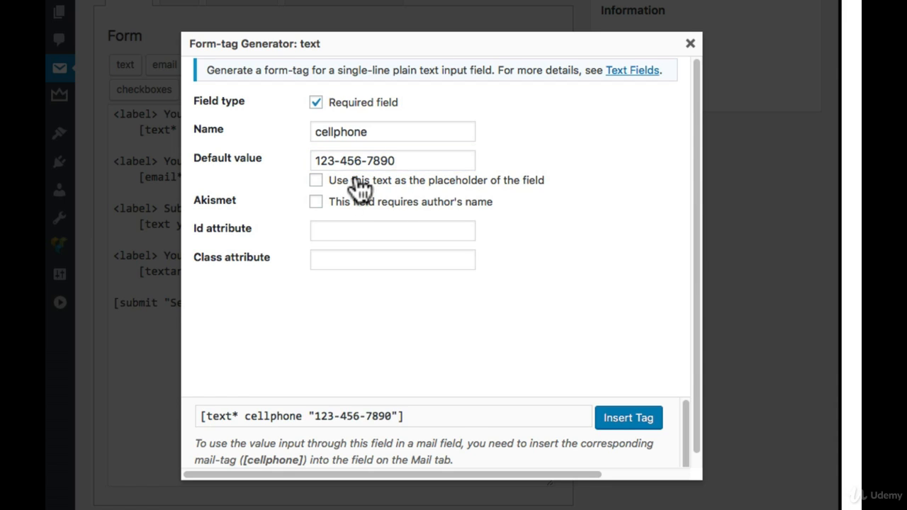
{"action": "left_click", "coordinate": [354, 181]}
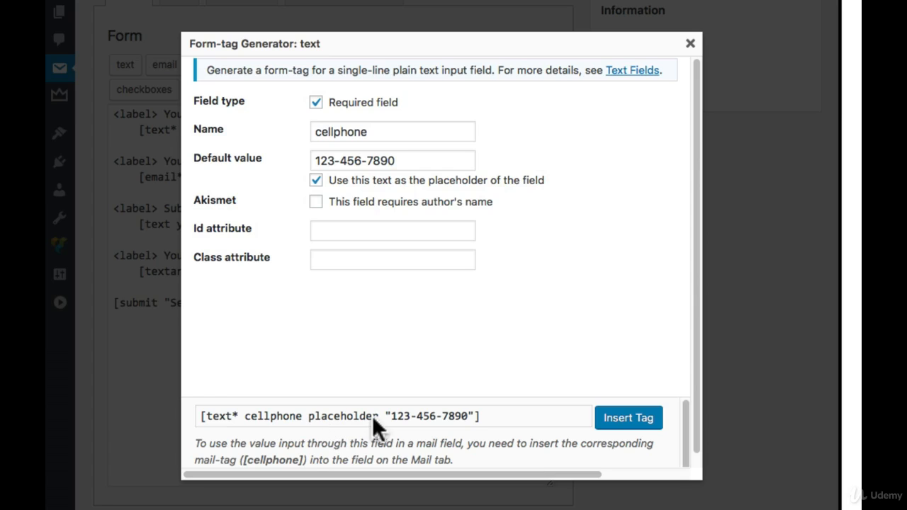
{"action": "left_click", "coordinate": [646, 429]}
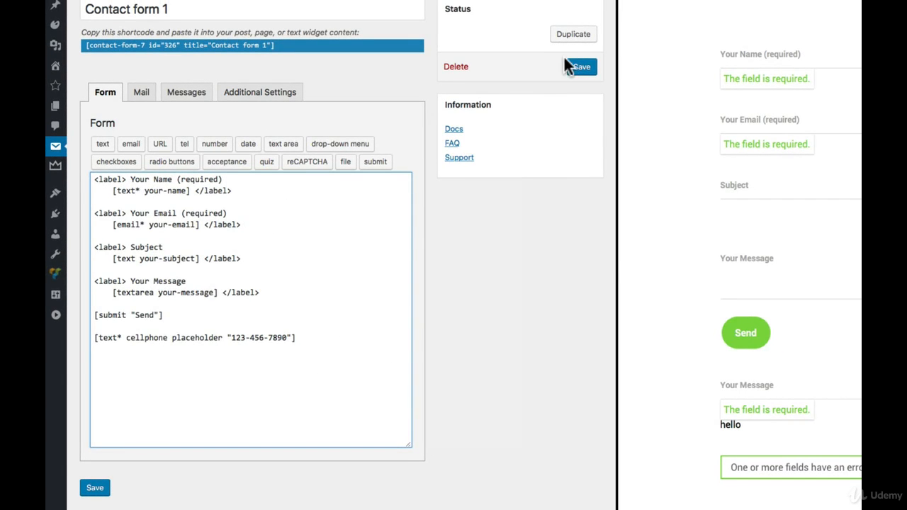
Save the contact form and reload the preview page
{"action": "left_click", "coordinate": [578, 70]}
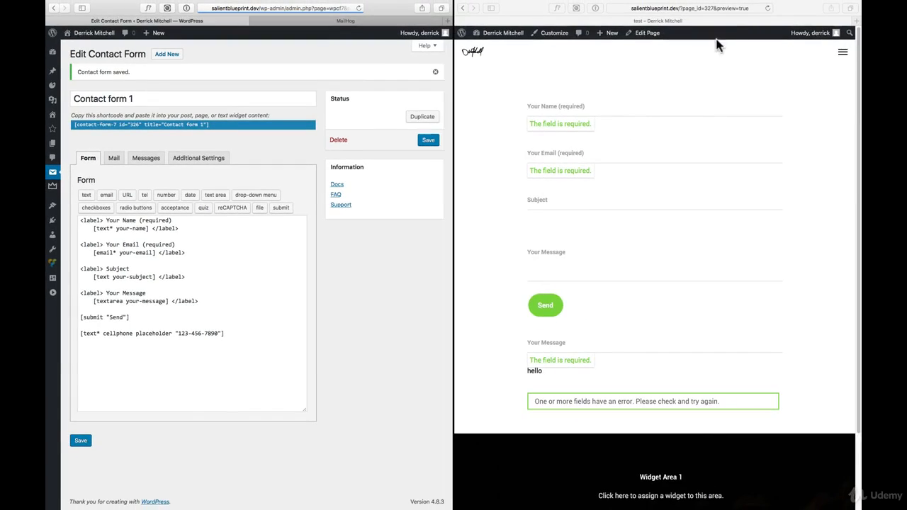
{"action": "left_click", "coordinate": [769, 8]}
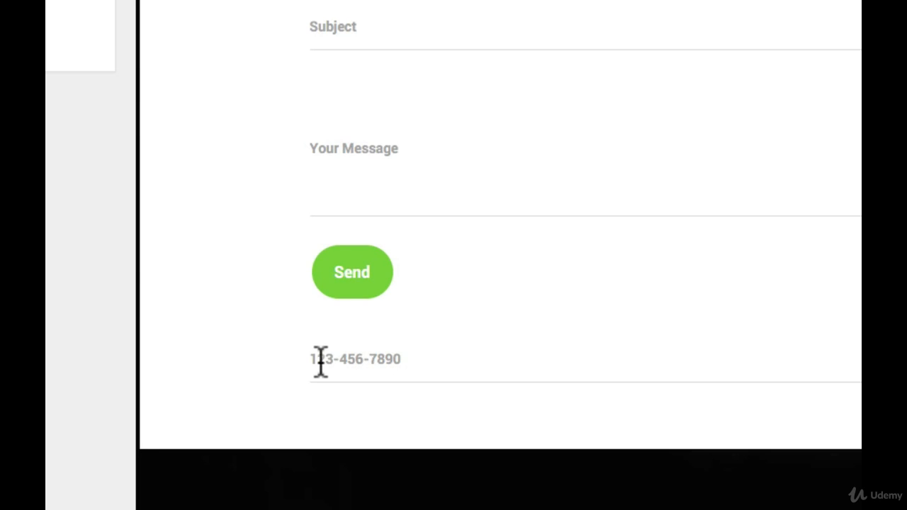
Try out the new cellphone field on the preview page with a test number and reload the page
{"action": "left_click", "coordinate": [350, 363]}
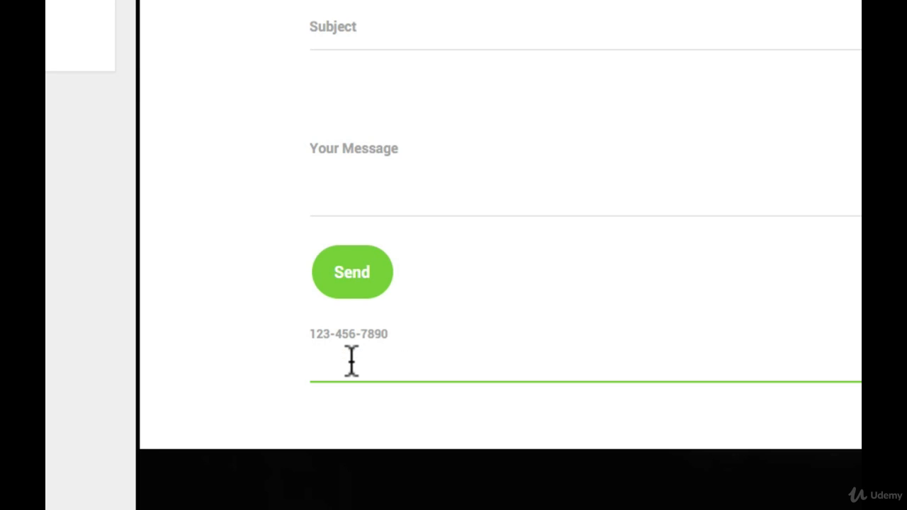
{"action": "type", "text": "2312132132132"}
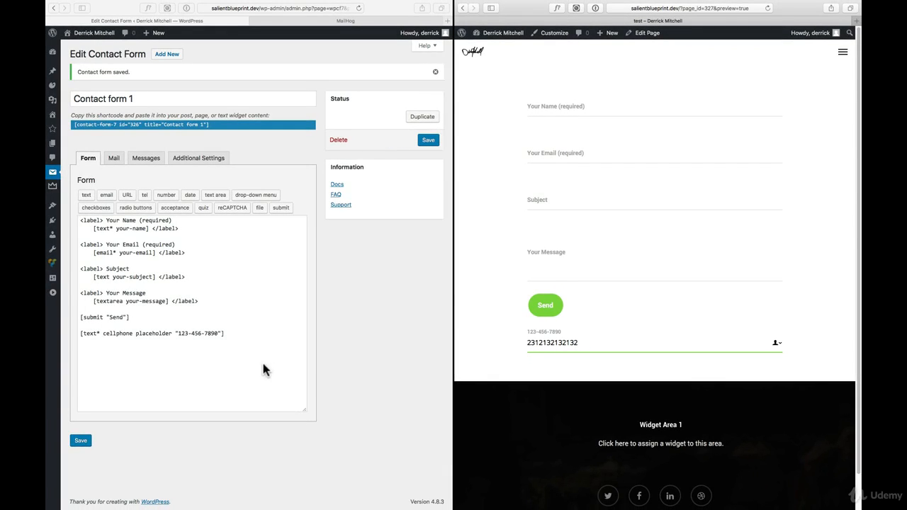
{"action": "left_click", "coordinate": [767, 8]}
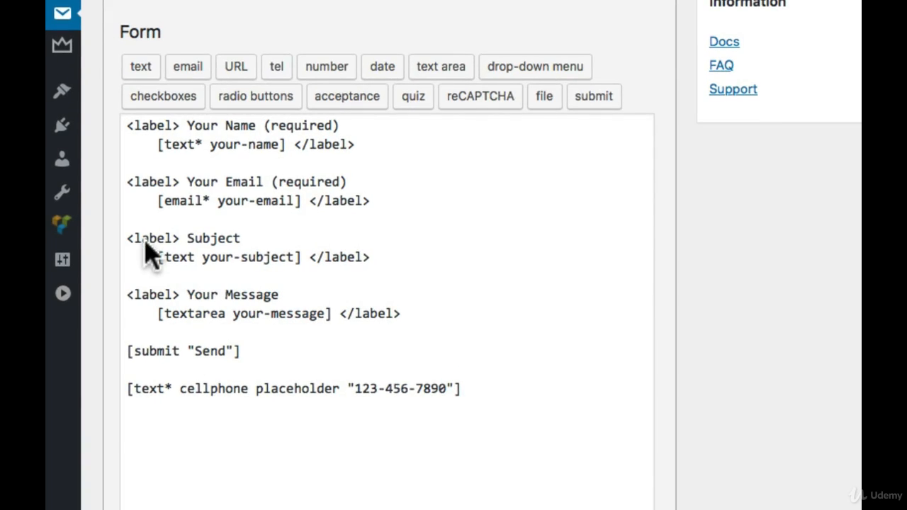
Copy the opening "<label> Subject" line and paste it on its own line directly above the cellphone tag
{"action": "left_click_drag", "start_coordinate": [136, 267], "coordinate": [116, 270]}
{"action": "left_click_drag", "start_coordinate": [207, 239], "coordinate": [112, 238]}
{"action": "key", "text": "ctrl+c"}
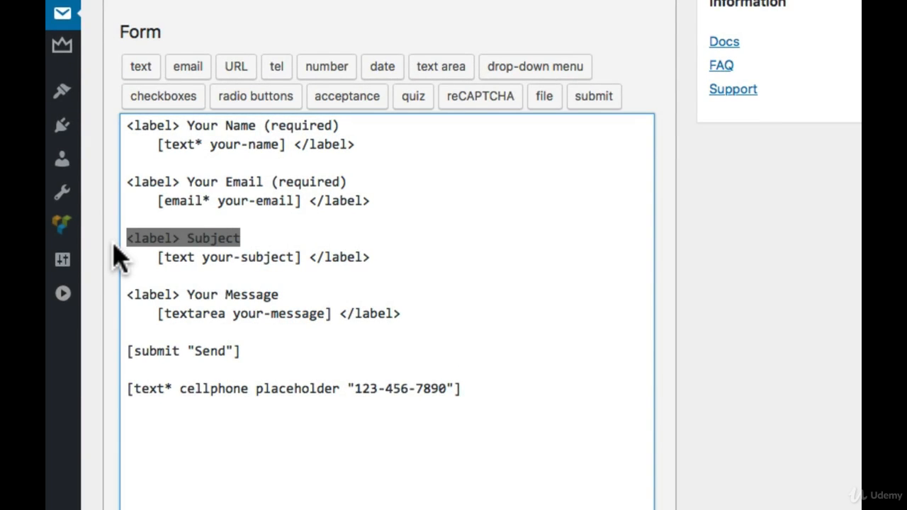
{"action": "left_click", "coordinate": [153, 371]}
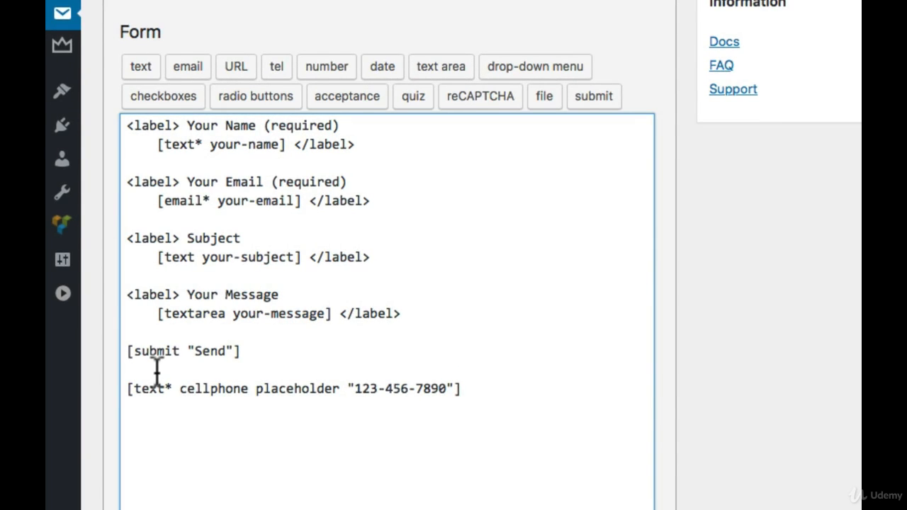
{"action": "key", "text": "Return"}
{"action": "key", "text": "Return"}
{"action": "key", "text": "ctrl+v"}
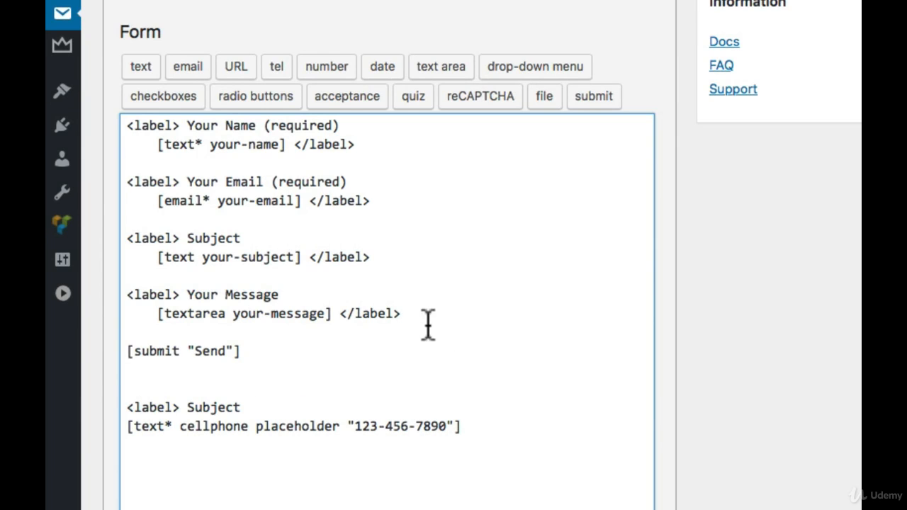
Copy the closing </label> tag from the message field and add it after the cellphone tag
{"action": "left_click_drag", "start_coordinate": [402, 313], "coordinate": [329, 312]}
{"action": "key", "text": "ctrl+c"}
{"action": "left_click", "coordinate": [508, 430]}
{"action": "key", "text": "ctrl+v"}
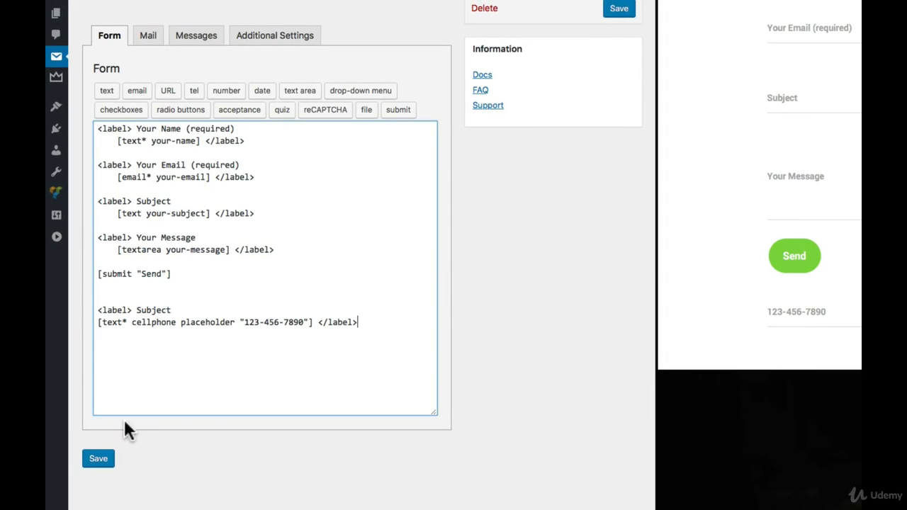
Save the contact form, reload the preview page and check how the newly labelled field behaves when focused
{"action": "left_click", "coordinate": [96, 462]}
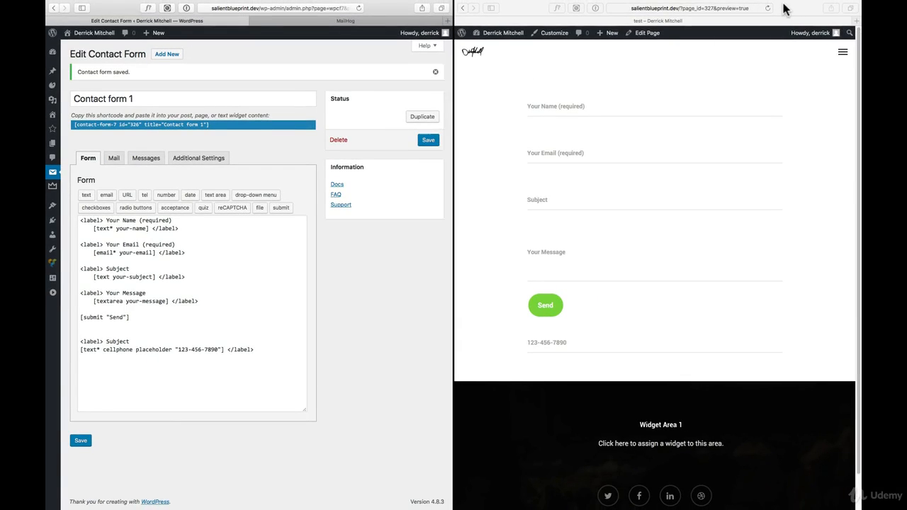
{"action": "left_click", "coordinate": [769, 8]}
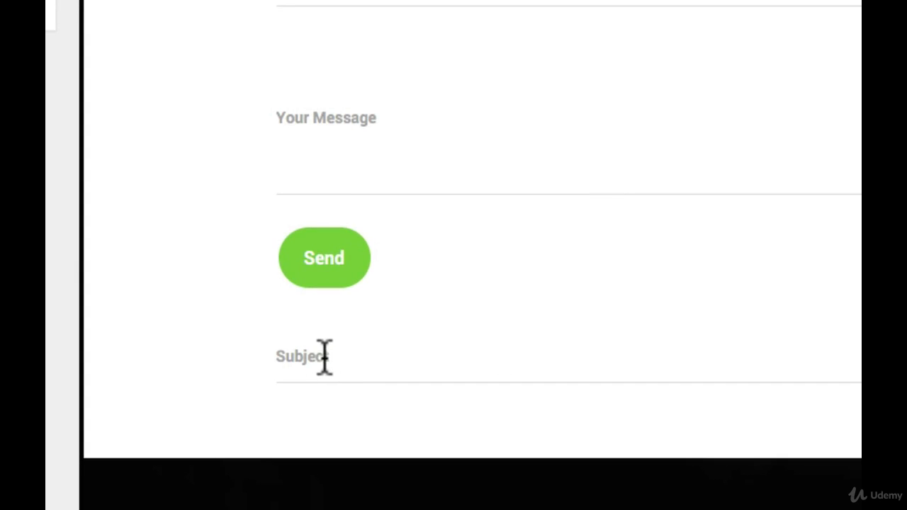
{"action": "left_click", "coordinate": [326, 376]}
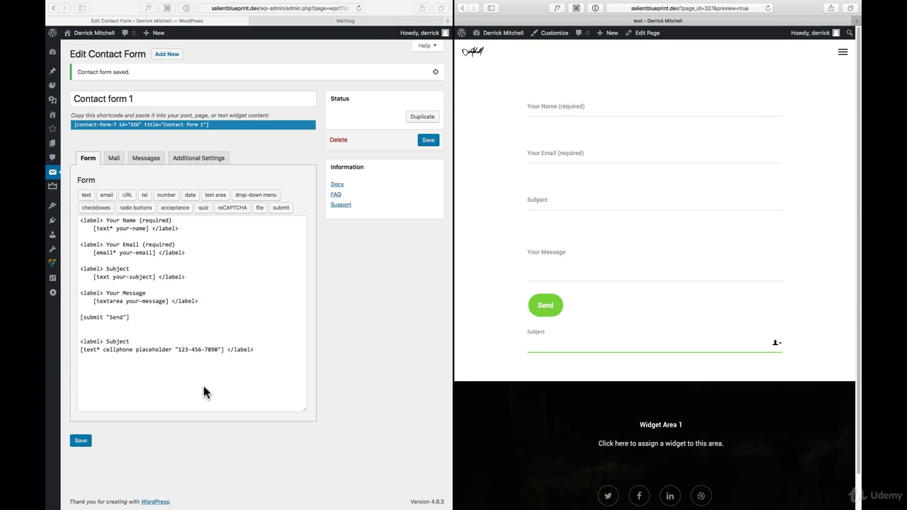
Remove the placeholder option and its sample number from the cellphone tag, leaving [text* cellphone]
{"action": "left_click", "coordinate": [151, 363]}
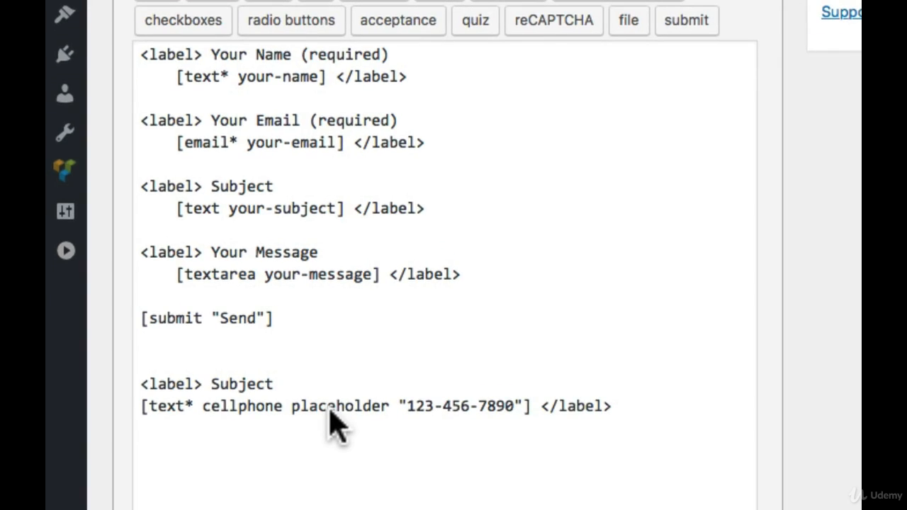
{"action": "left_click", "coordinate": [335, 407]}
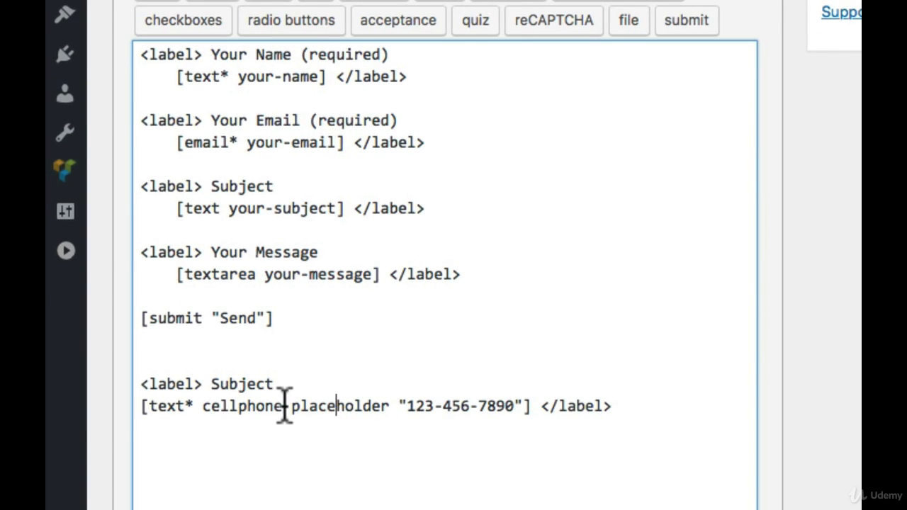
{"action": "left_click_drag", "start_coordinate": [283, 406], "coordinate": [521, 406]}
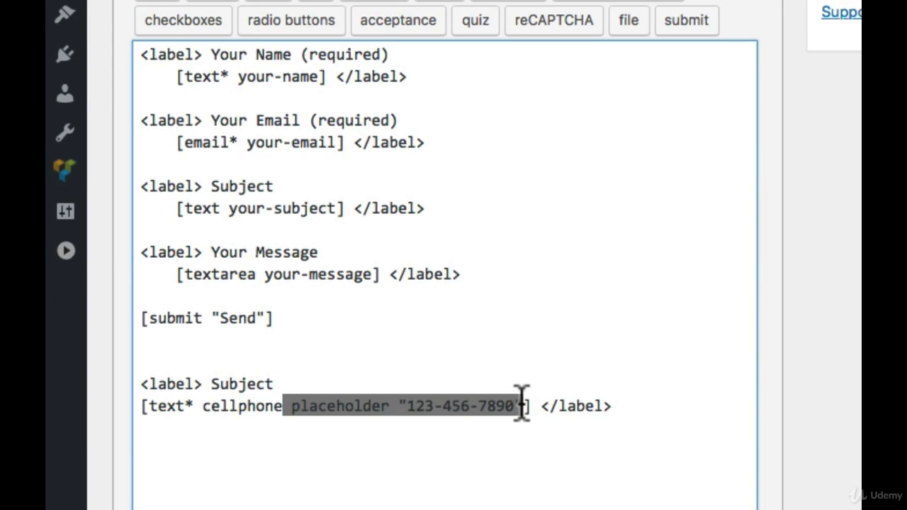
{"action": "key", "text": "BackSpace"}
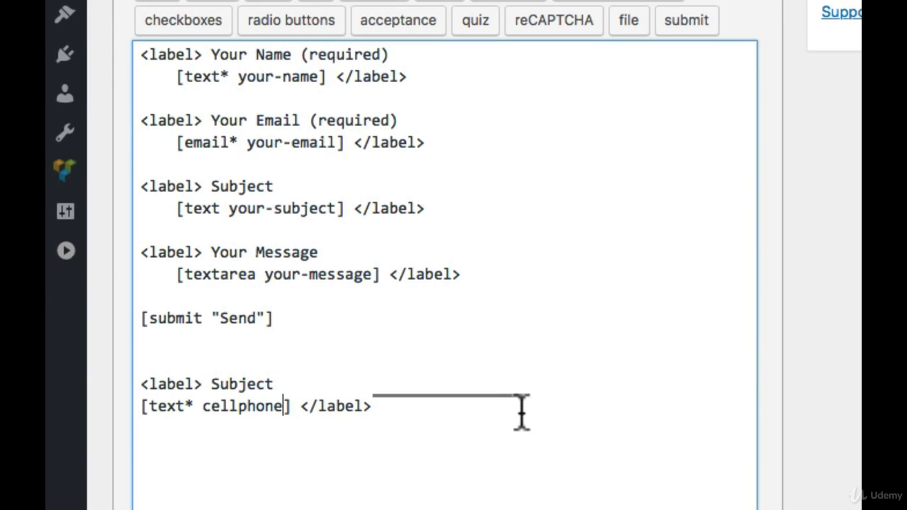
{"action": "left_click", "coordinate": [578, 406]}
{"action": "left_click_drag", "start_coordinate": [383, 398], "coordinate": [512, 391]}
{"action": "left_click", "coordinate": [523, 389]}
{"action": "left_click_drag", "start_coordinate": [518, 451], "coordinate": [101, 21]}
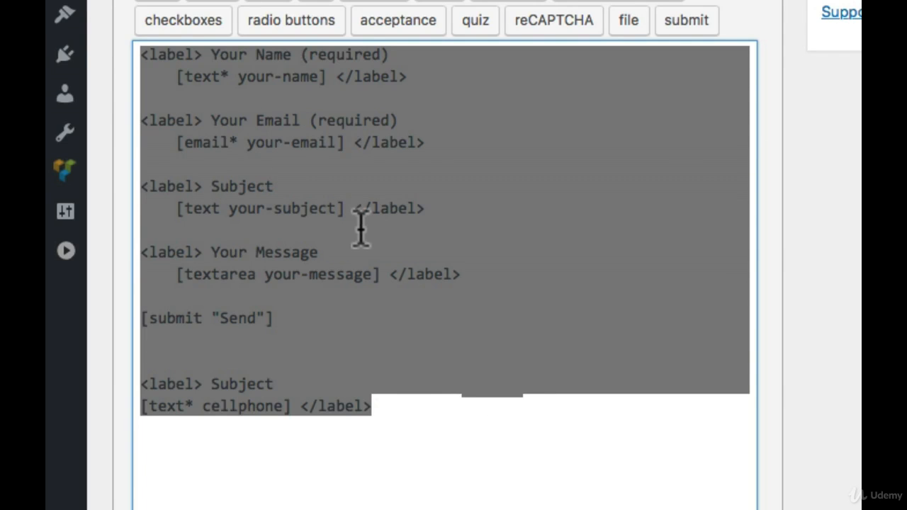
{"action": "left_click_drag", "start_coordinate": [488, 429], "coordinate": [217, 168]}
{"action": "left_click", "coordinate": [217, 168]}
Add the paragraph "<p>contact form here</p>" below the cellphone field, separated by a blank line
{"action": "left_click", "coordinate": [499, 406]}
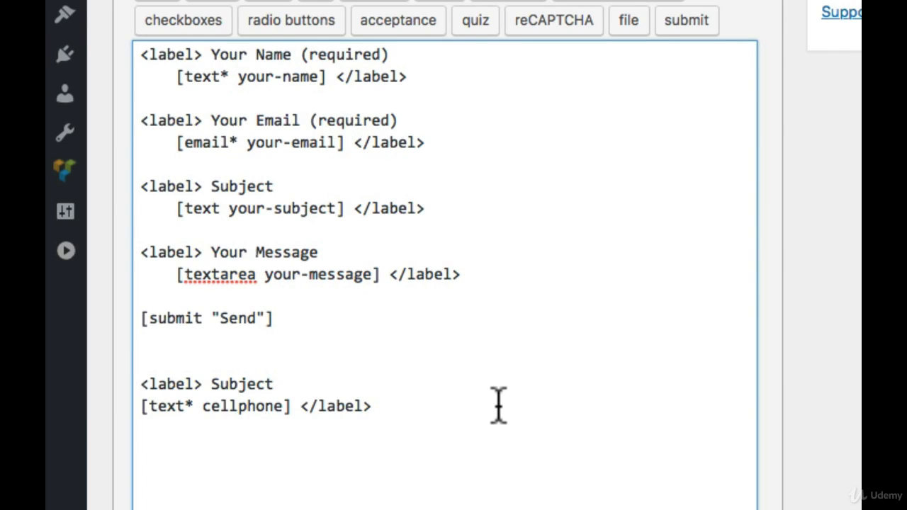
{"action": "key", "text": "Return"}
{"action": "key", "text": "Return"}
{"action": "type", "text": "<p>contact "}
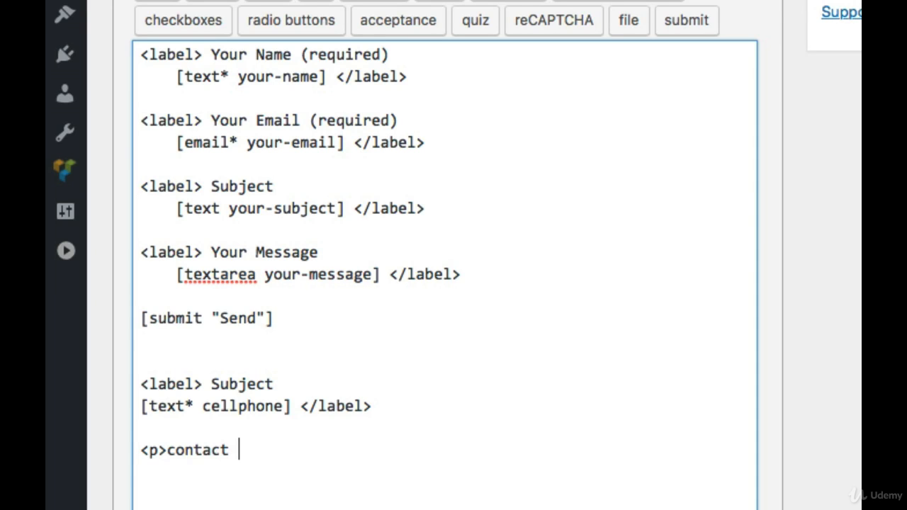
{"action": "type", "text": "form here</p"}
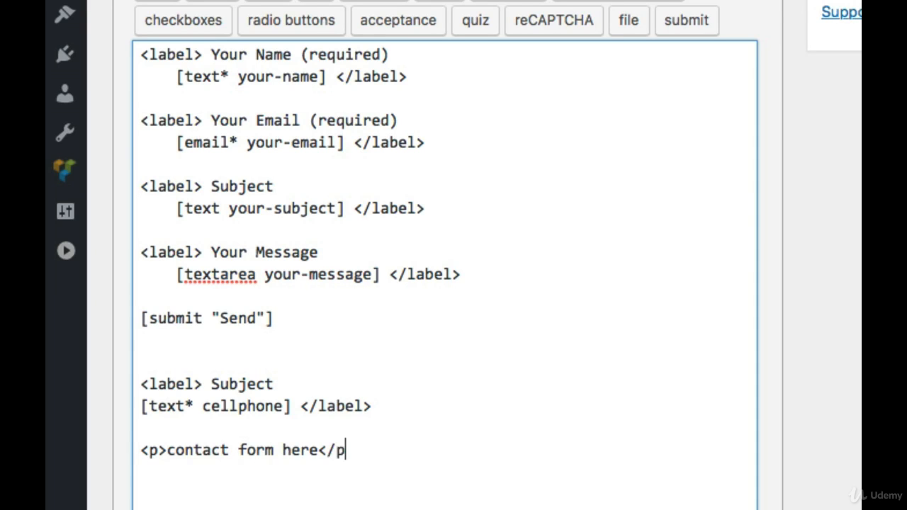
{"action": "type", "text": ">"}
Save the contact form and reload the preview page to check the added paragraph
{"action": "left_click", "coordinate": [81, 440]}
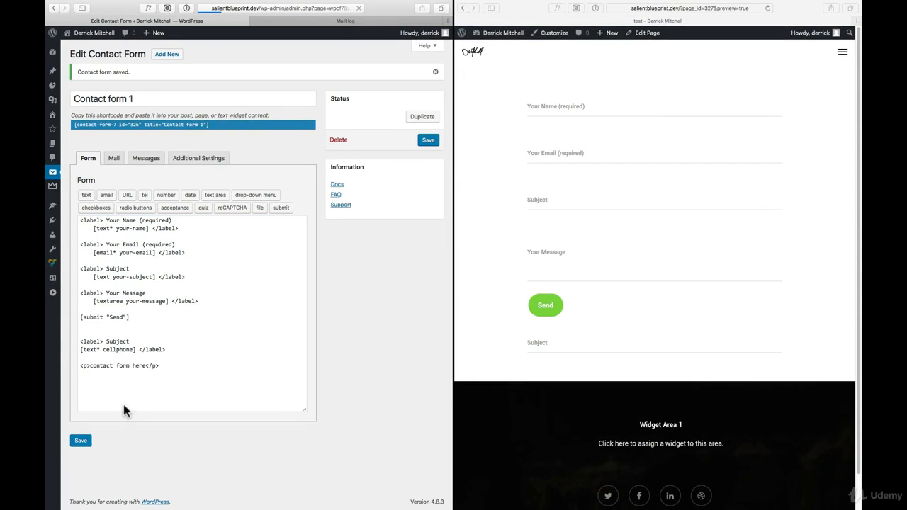
{"action": "left_click", "coordinate": [467, 304]}
{"action": "left_click", "coordinate": [768, 8]}
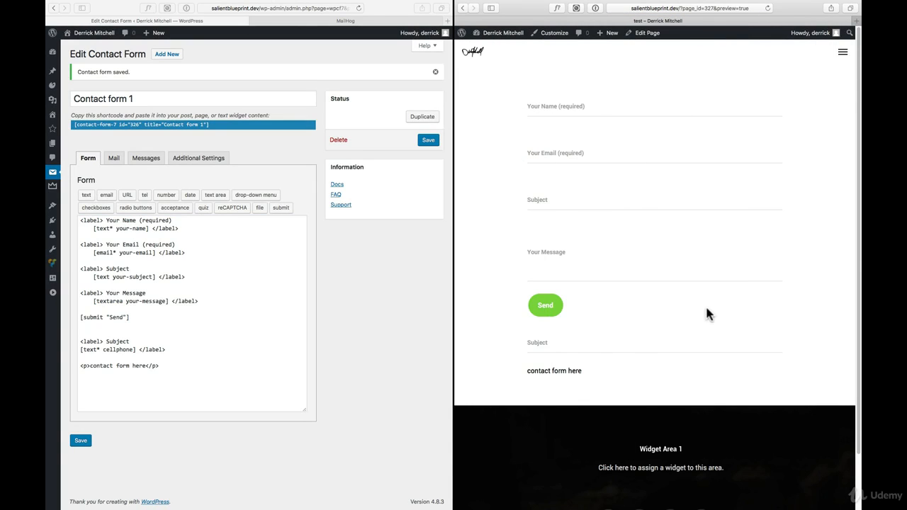
Open the form's mail settings and examine the recipient address and the [your-name] tag in the sender
{"action": "left_click", "coordinate": [247, 387]}
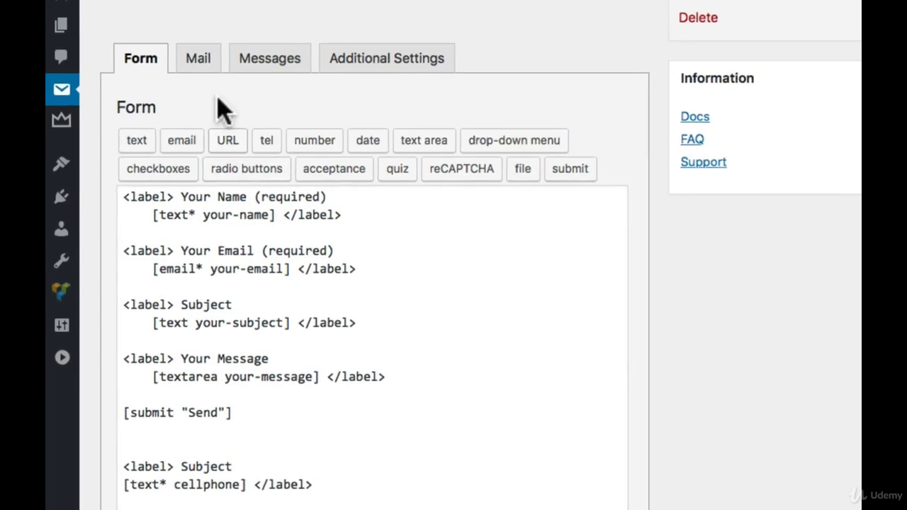
{"action": "left_click", "coordinate": [115, 160]}
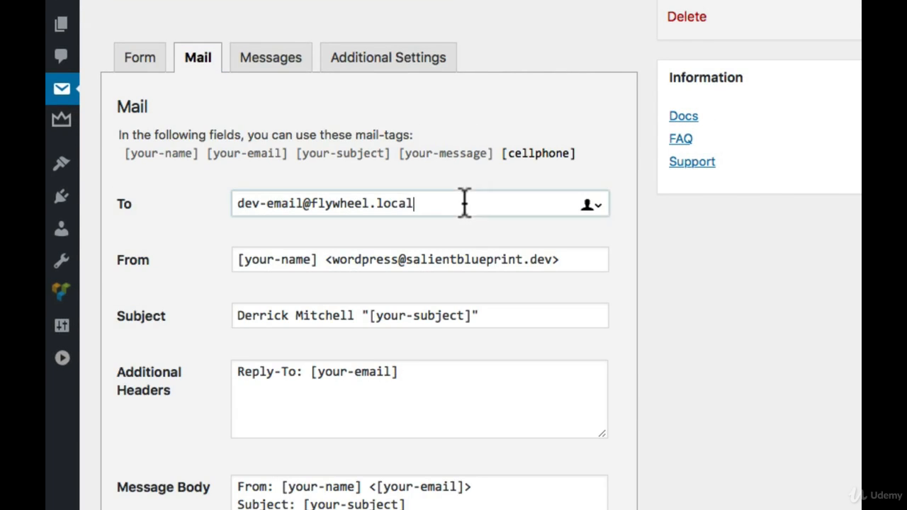
{"action": "left_click_drag", "start_coordinate": [464, 201], "coordinate": [212, 197]}
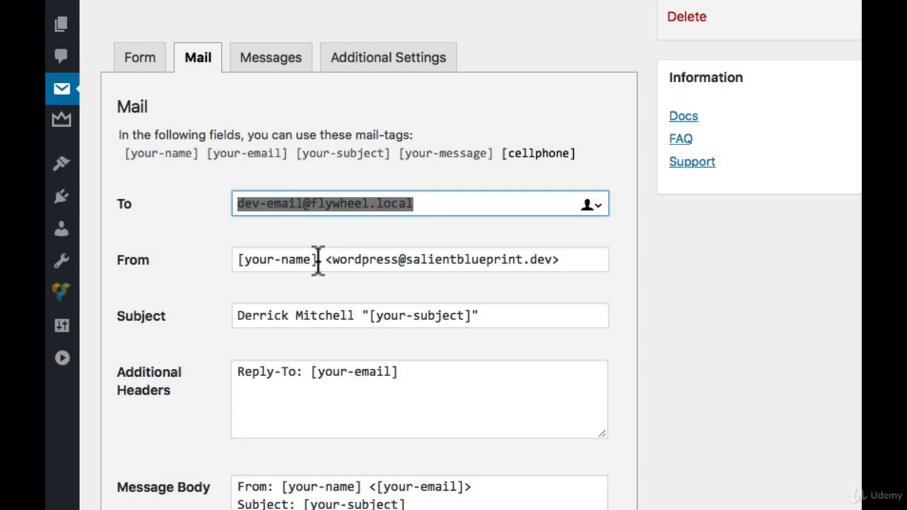
{"action": "left_click_drag", "start_coordinate": [318, 260], "coordinate": [222, 259]}
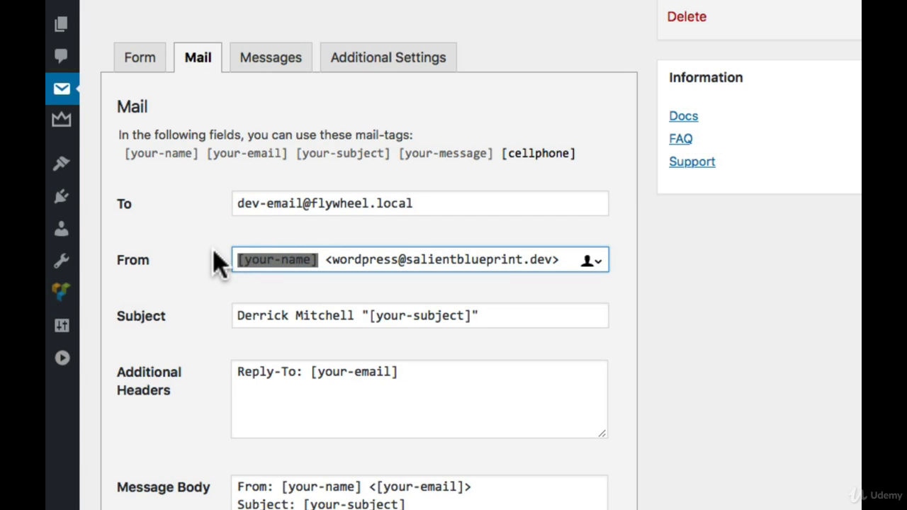
Return to the form template and examine the field names in the name, email, subject and message tags
{"action": "left_click", "coordinate": [146, 63]}
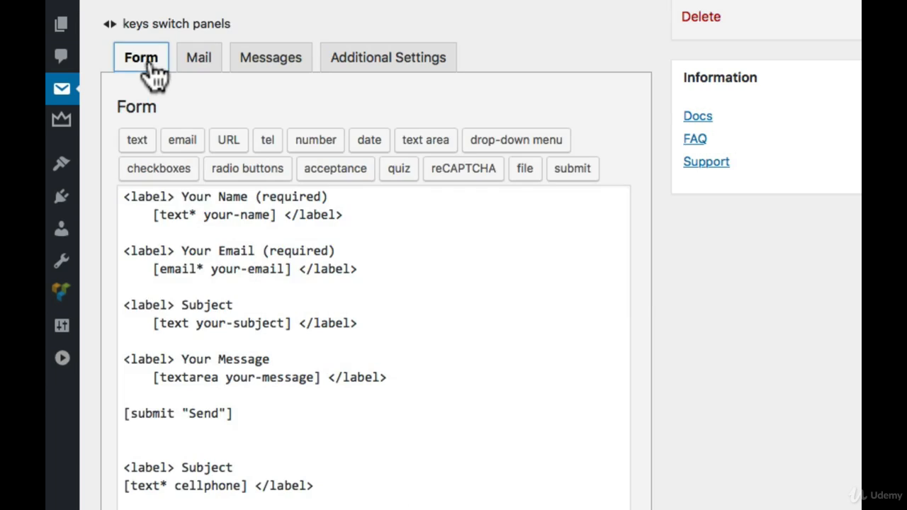
{"action": "left_click_drag", "start_coordinate": [205, 216], "coordinate": [270, 216]}
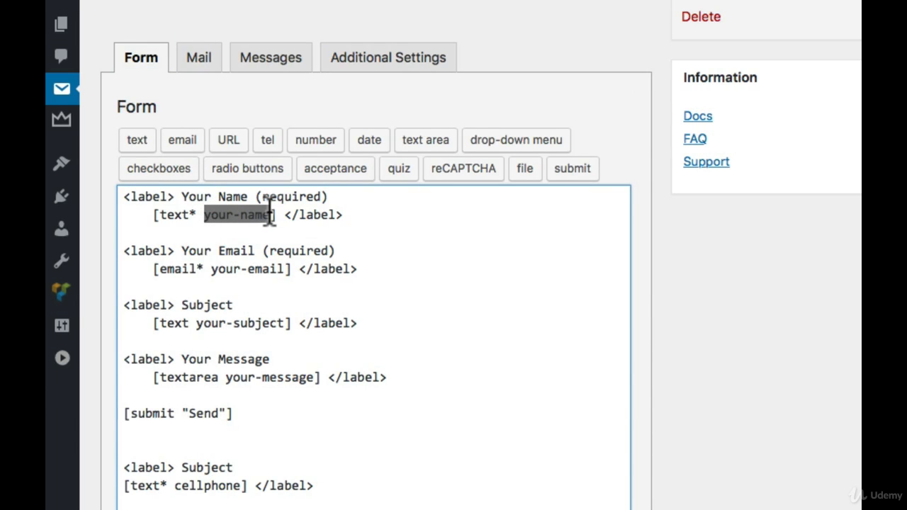
{"action": "left_click_drag", "start_coordinate": [212, 268], "coordinate": [284, 270]}
{"action": "left_click_drag", "start_coordinate": [197, 324], "coordinate": [284, 324]}
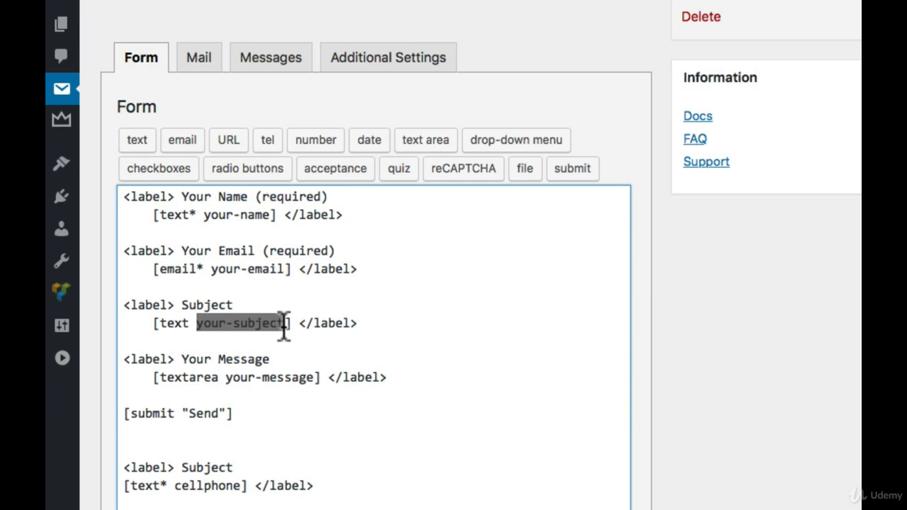
{"action": "left_click_drag", "start_coordinate": [226, 377], "coordinate": [316, 378]}
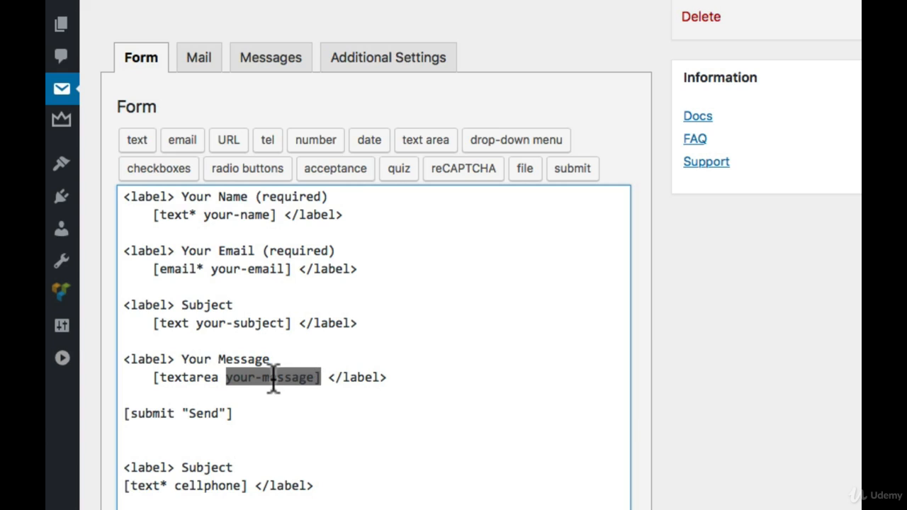
{"action": "left_click", "coordinate": [273, 377]}
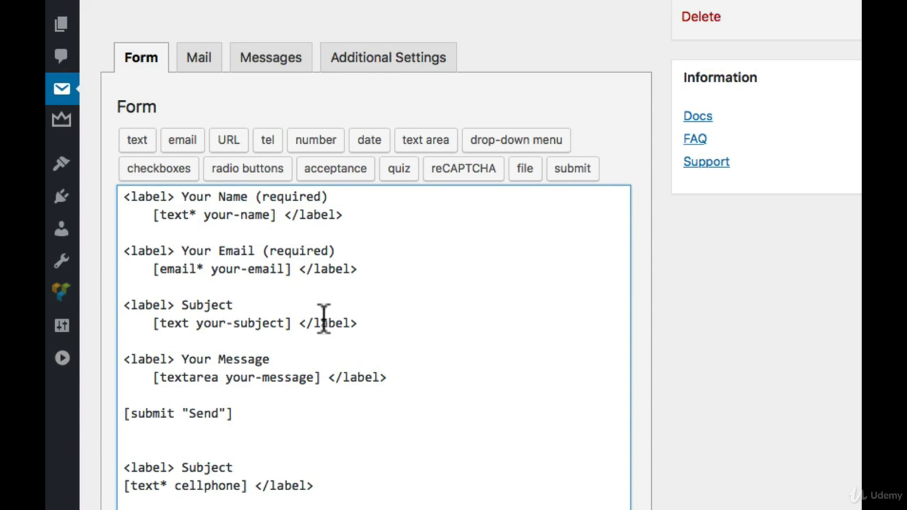
Go back to the mail settings and examine the From value's name tag, sender address and domain
{"action": "left_click", "coordinate": [208, 51]}
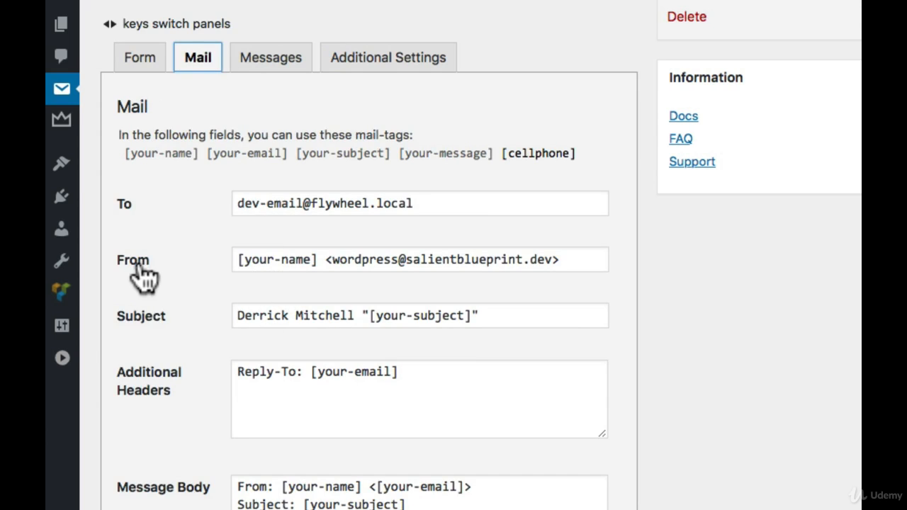
{"action": "left_click", "coordinate": [247, 262]}
{"action": "left_click_drag", "start_coordinate": [241, 260], "coordinate": [316, 260]}
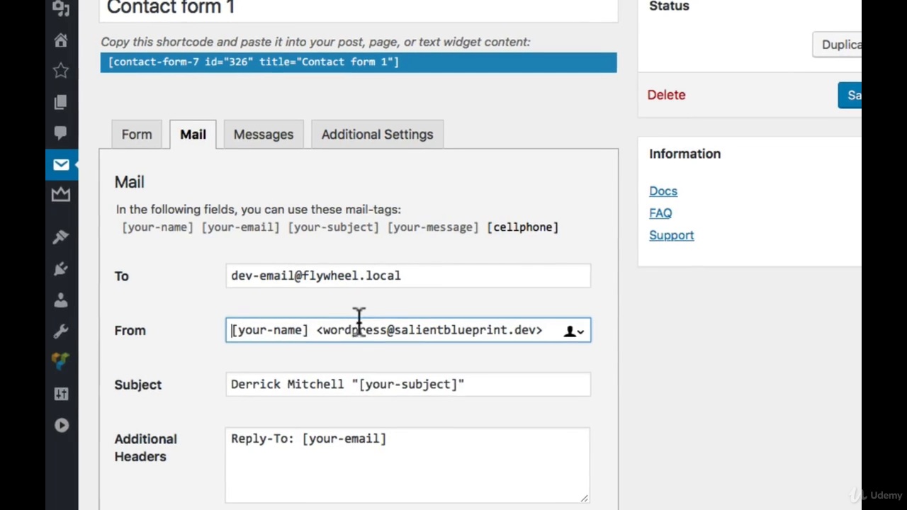
{"action": "left_click", "coordinate": [90, 295]}
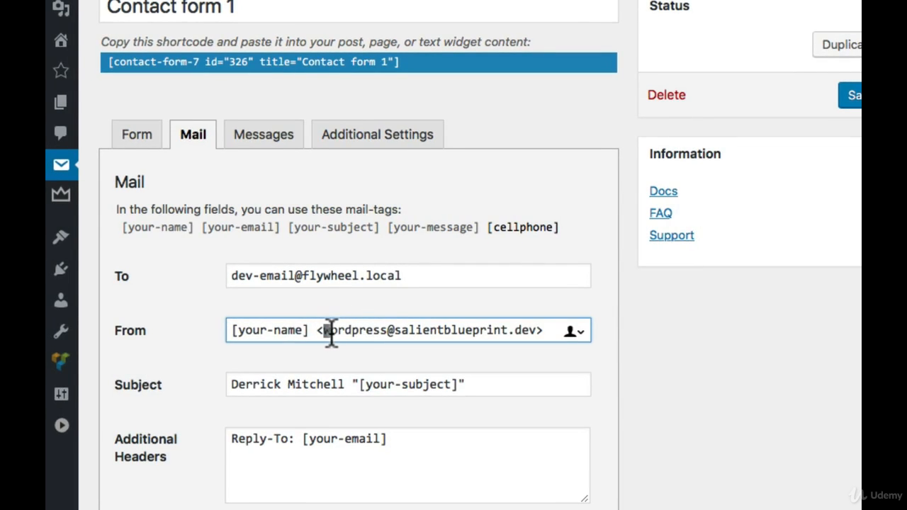
{"action": "left_click_drag", "start_coordinate": [330, 333], "coordinate": [536, 332]}
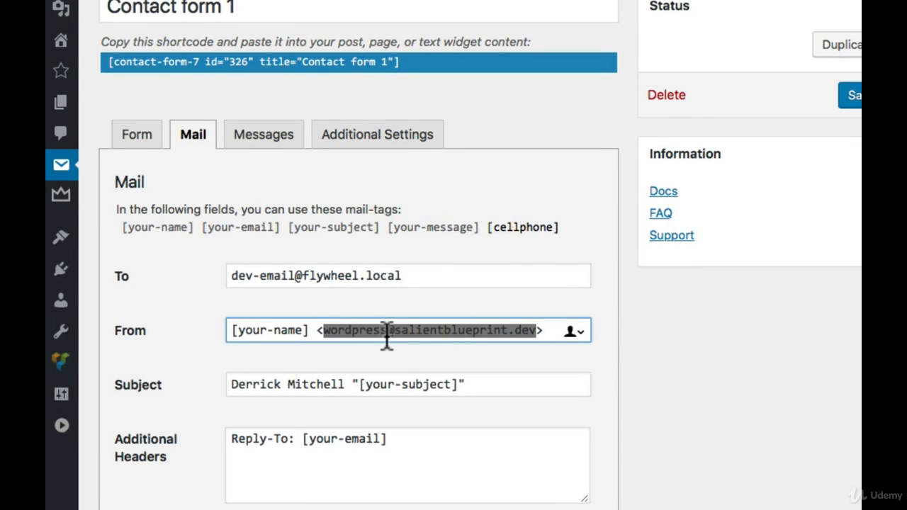
{"action": "left_click_drag", "start_coordinate": [394, 331], "coordinate": [538, 330]}
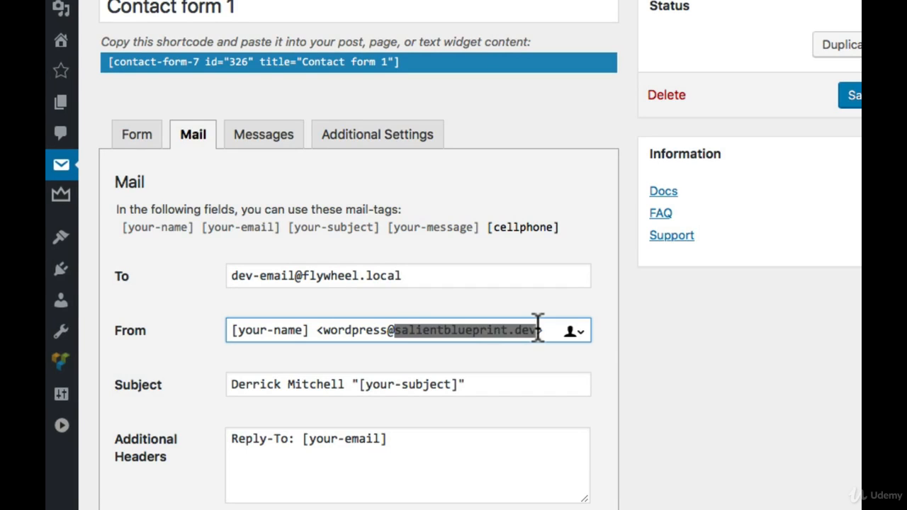
{"action": "left_click", "coordinate": [538, 330]}
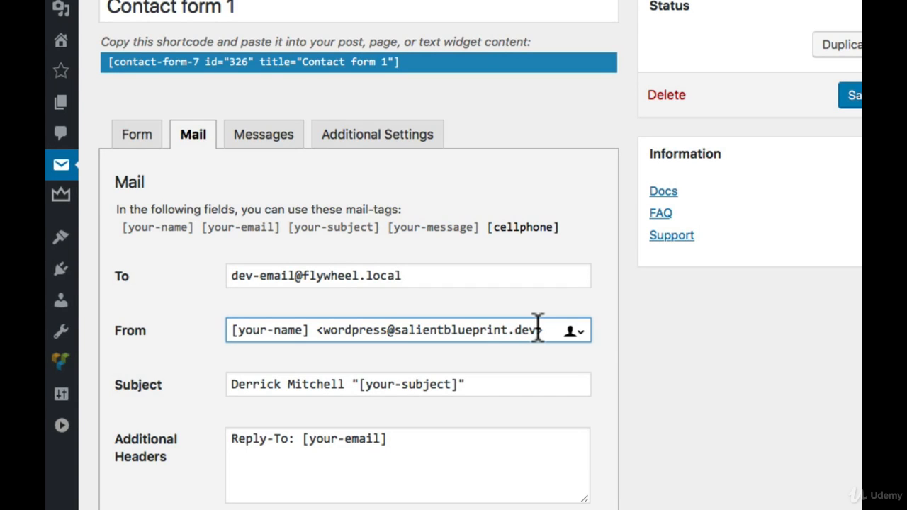
Examine how the mail's Subject combines the site title with the [your-subject] tag
{"action": "left_click", "coordinate": [266, 384]}
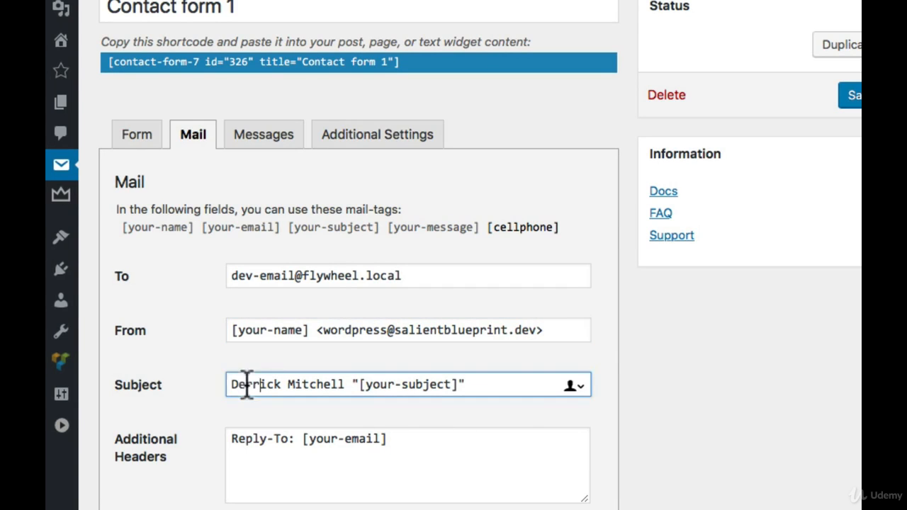
{"action": "left_click_drag", "start_coordinate": [230, 384], "coordinate": [345, 385]}
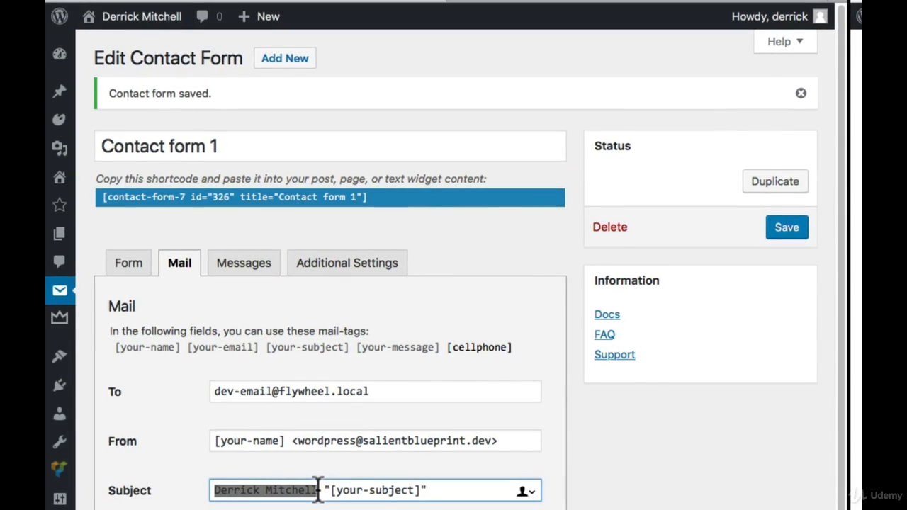
{"action": "mouse_move", "coordinate": [160, 22]}
{"action": "left_click_drag", "start_coordinate": [331, 489], "coordinate": [409, 485]}
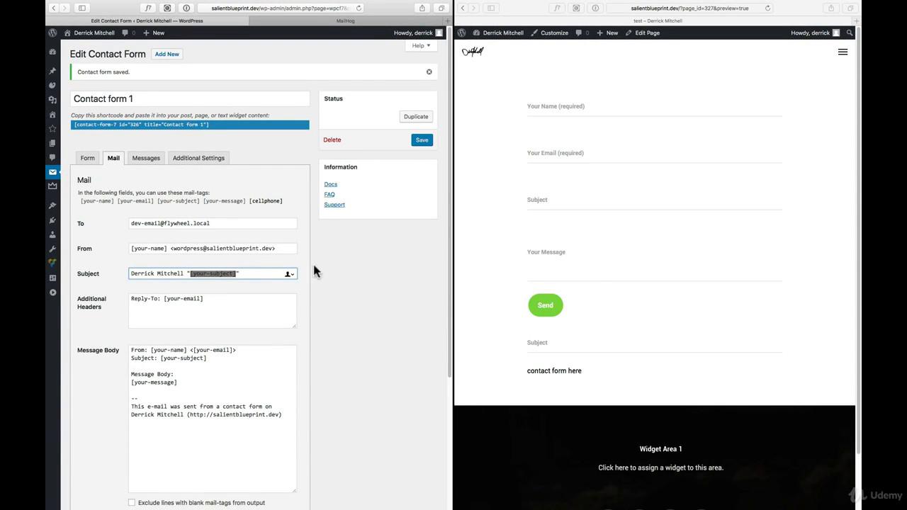
Replace the site title in the mail's Subject with "Contact from whatever.com", keeping the [your-subject] tag after it
{"action": "left_click_drag", "start_coordinate": [184, 274], "coordinate": [112, 273]}
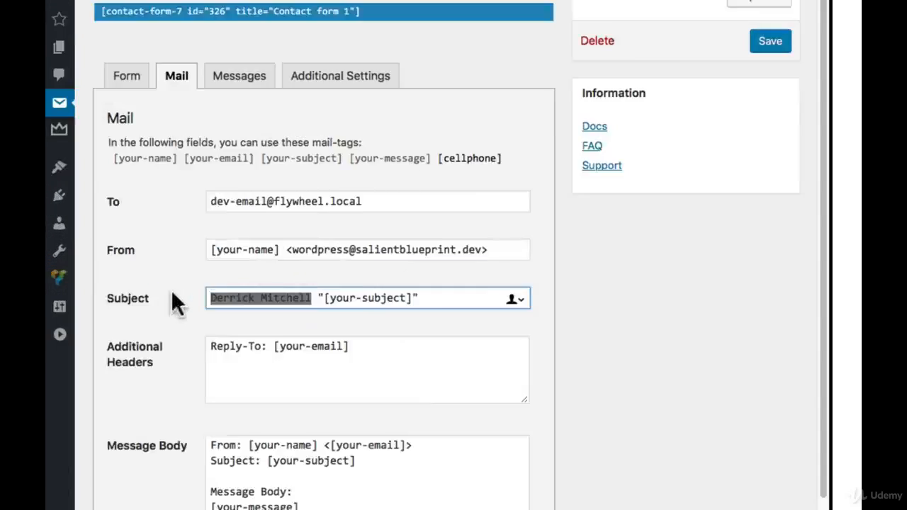
{"action": "type", "text": "Contact "}
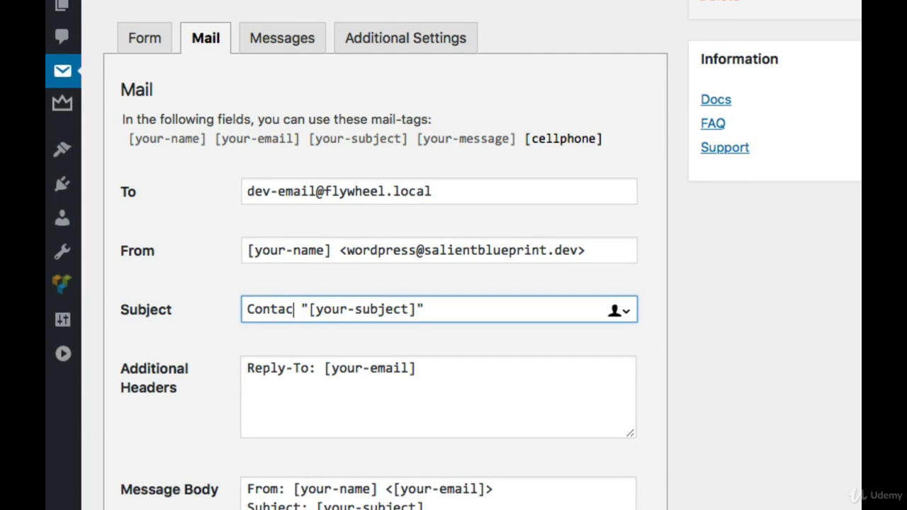
{"action": "type", "text": "from my website"}
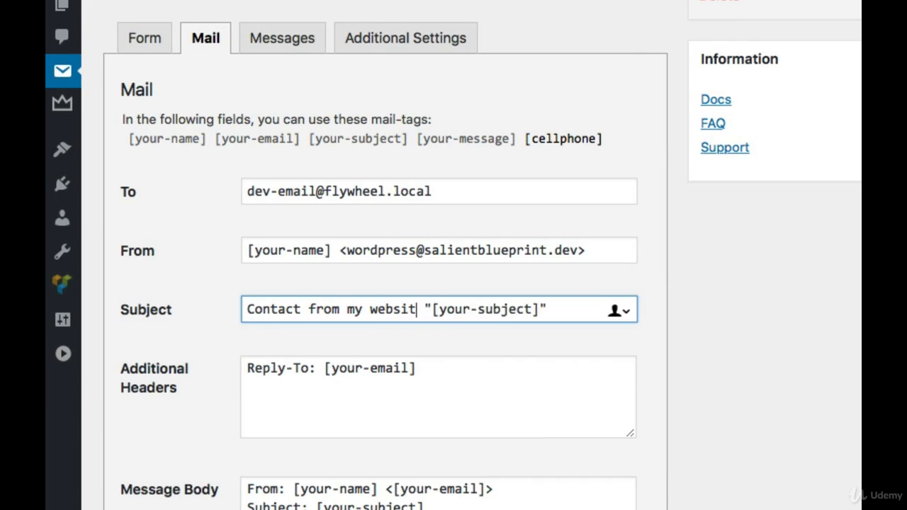
{"action": "left_click_drag", "start_coordinate": [346, 310], "coordinate": [424, 309]}
{"action": "type", "text": "whatever.com"}
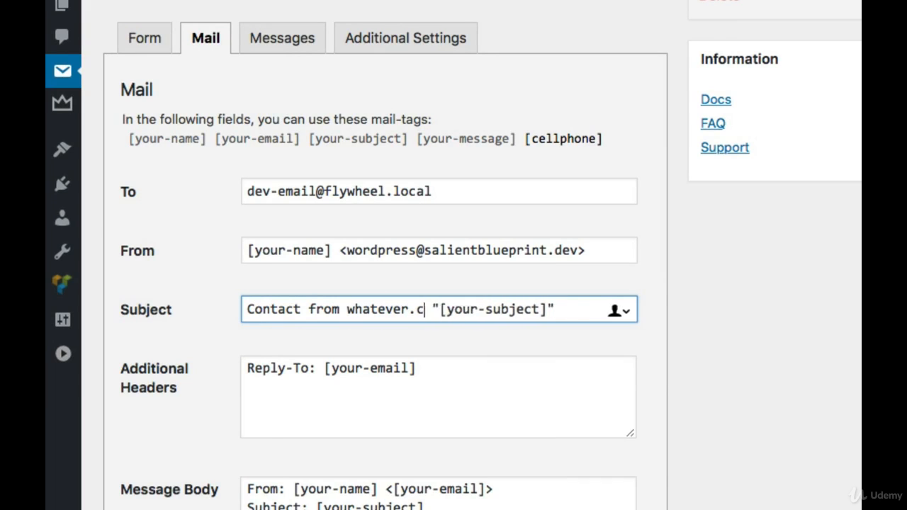
Examine the Reply-To tag in the Additional Headers and the full Message Body template with its field tags
{"action": "left_click", "coordinate": [495, 414]}
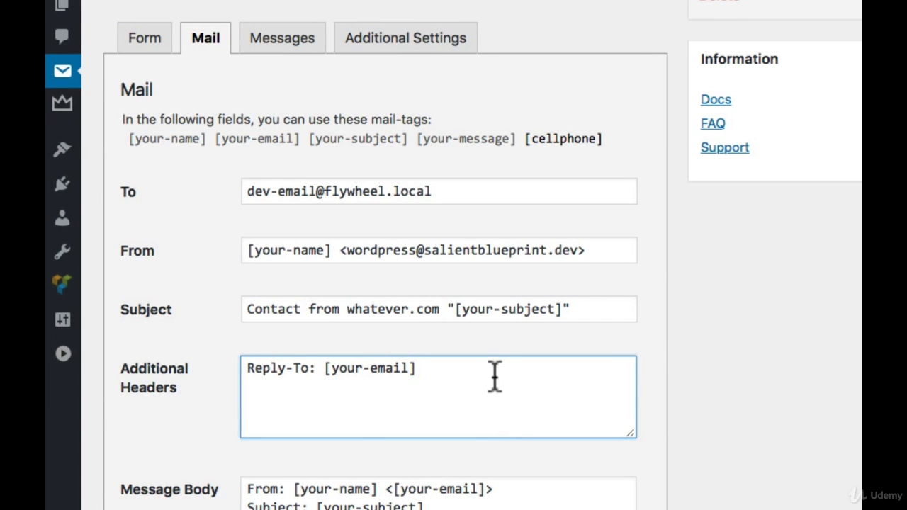
{"action": "left_click_drag", "start_coordinate": [494, 376], "coordinate": [263, 358]}
{"action": "scroll", "coordinate": [454, 418], "scroll_direction": "down", "scroll_amount": 2}
{"action": "left_click", "coordinate": [492, 468]}
{"action": "scroll", "coordinate": [491, 468], "scroll_direction": "down", "scroll_amount": 10}
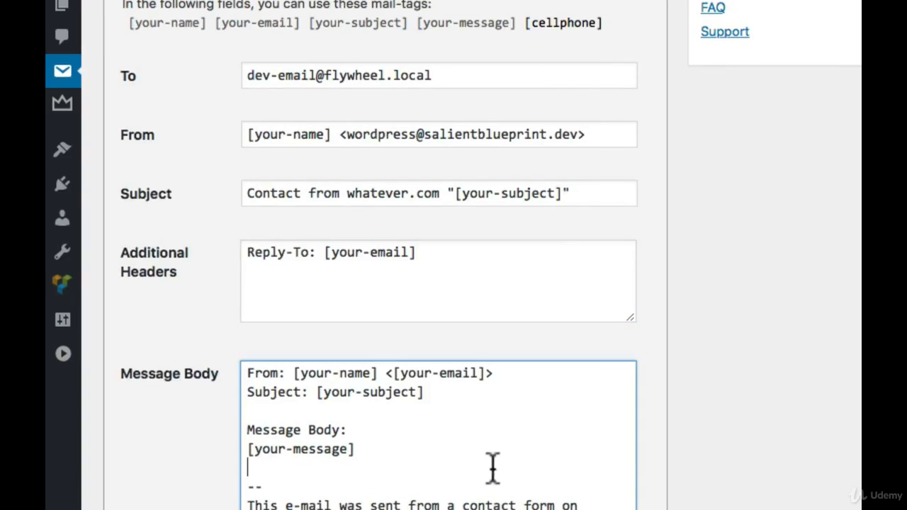
{"action": "left_click_drag", "start_coordinate": [243, 28], "coordinate": [600, 215]}
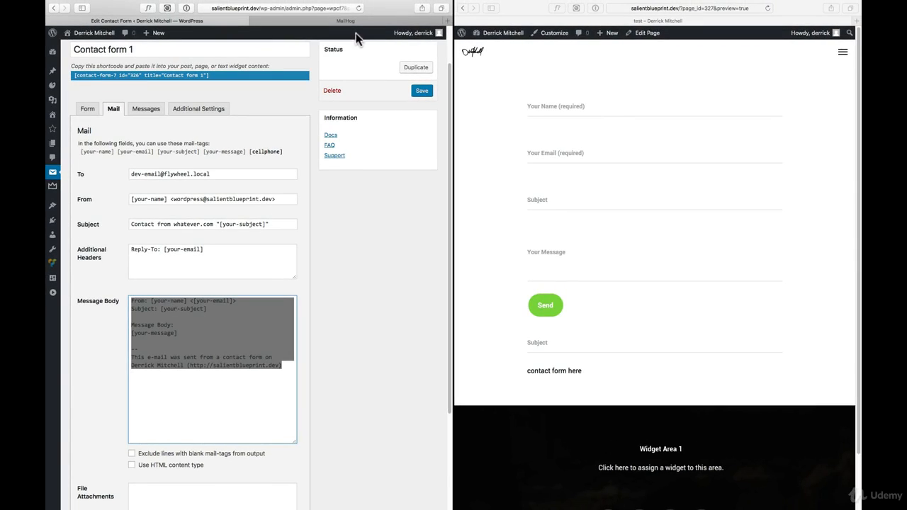
Switch to MailHog, compare the received test message's body with the template, and return to the form's Message Body
{"action": "left_click", "coordinate": [367, 21]}
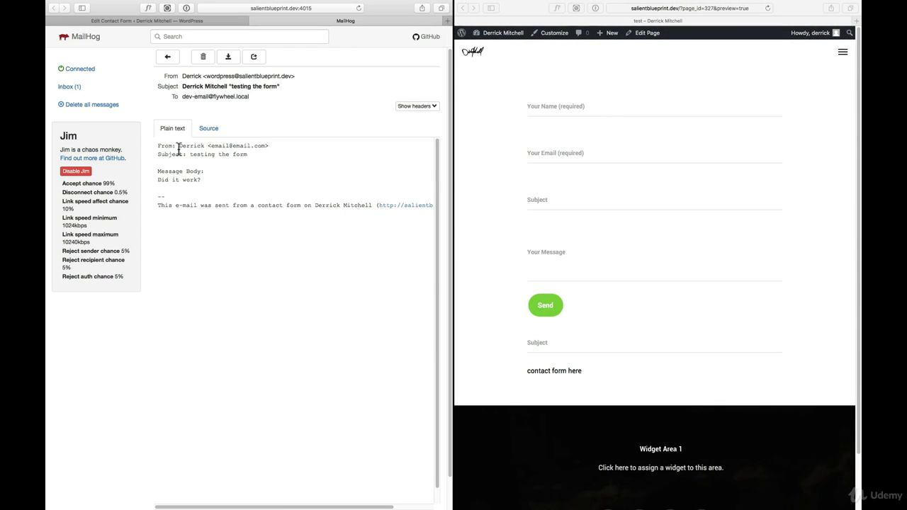
{"action": "left_click_drag", "start_coordinate": [156, 148], "coordinate": [447, 210]}
{"action": "left_click", "coordinate": [266, 177]}
{"action": "scroll", "coordinate": [266, 174], "scroll_direction": "left", "scroll_amount": 3}
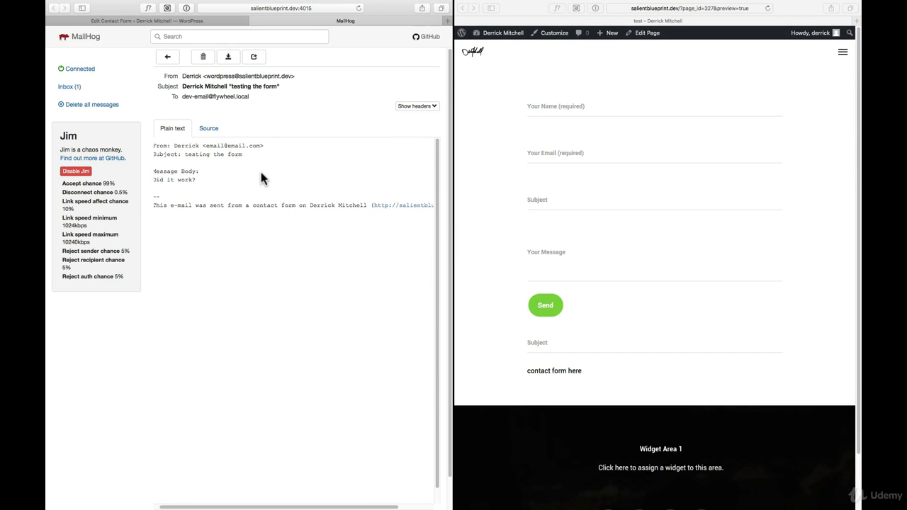
{"action": "left_click", "coordinate": [173, 21]}
{"action": "left_click", "coordinate": [155, 359]}
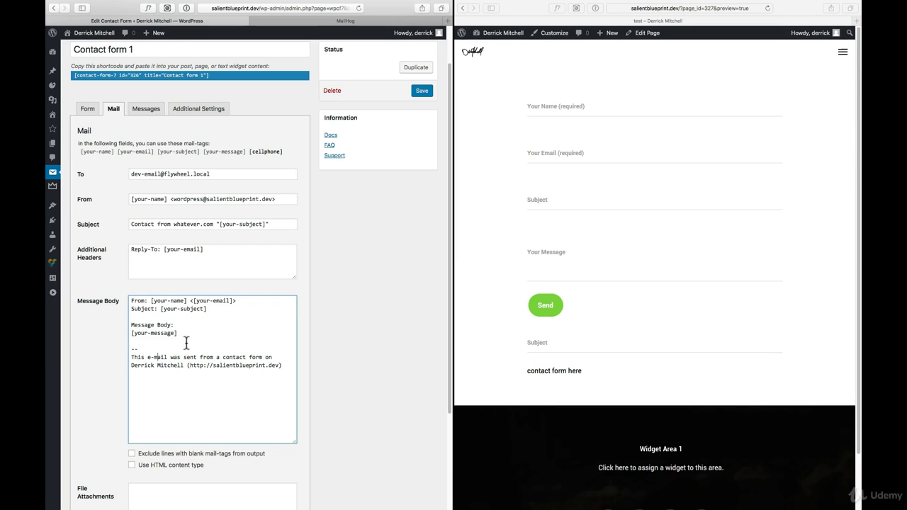
Copy the labelled cellphone field code from the end of the form template
{"action": "left_click", "coordinate": [89, 110]}
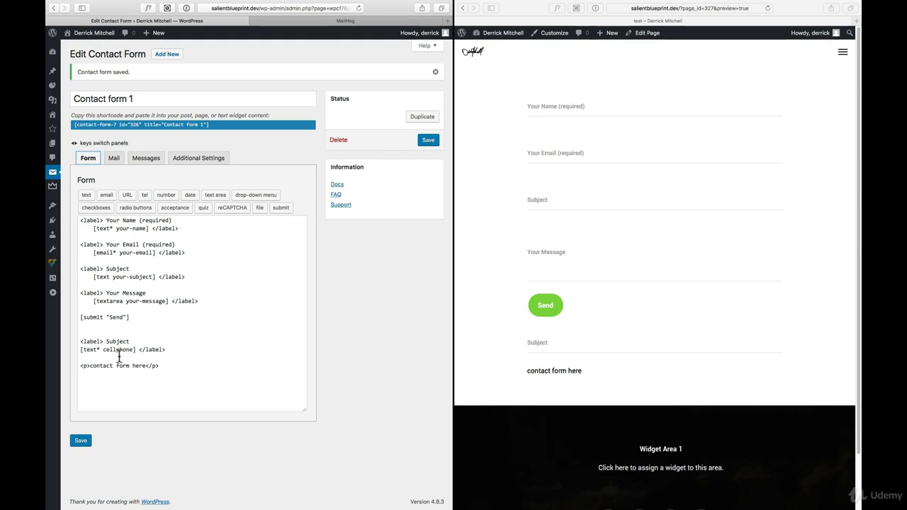
{"action": "left_click", "coordinate": [113, 158]}
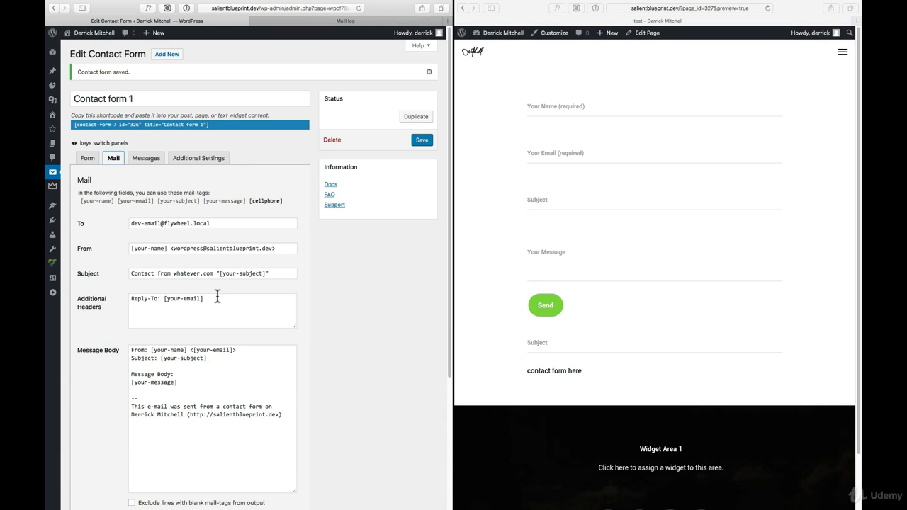
{"action": "left_click", "coordinate": [87, 158]}
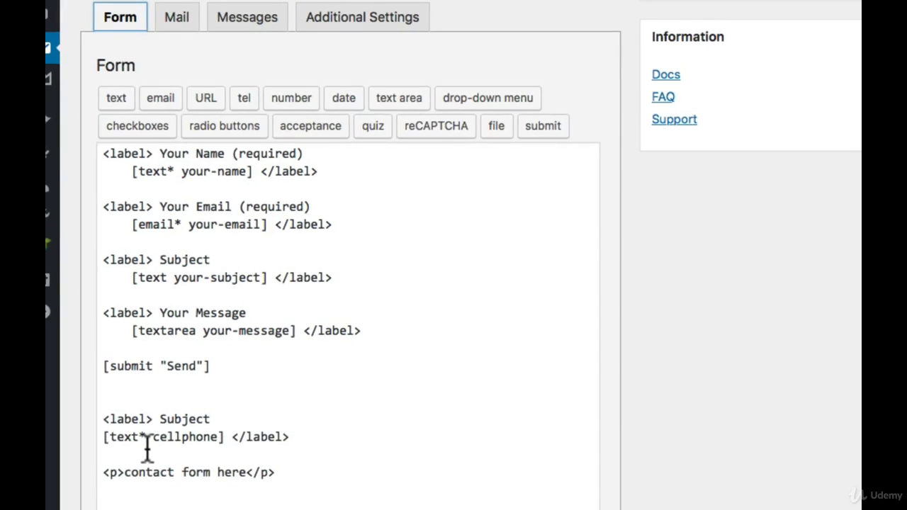
{"action": "left_click_drag", "start_coordinate": [286, 435], "coordinate": [92, 428]}
{"action": "key", "text": "super+c"}
Paste the copied field code below the [your-message] tag in the mail's Message Body, leaving blank lines between them
{"action": "left_click", "coordinate": [178, 23]}
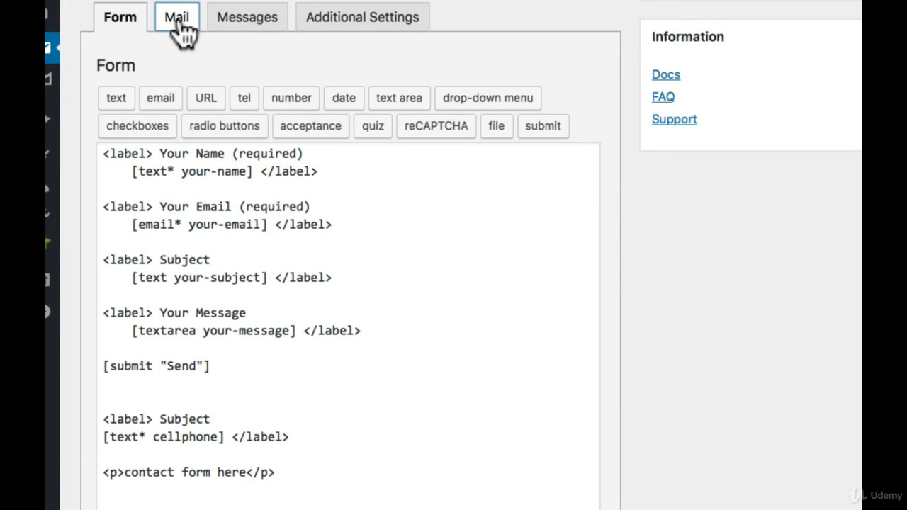
{"action": "scroll", "coordinate": [345, 240], "scroll_direction": "down", "scroll_amount": 4}
{"action": "left_click", "coordinate": [395, 375]}
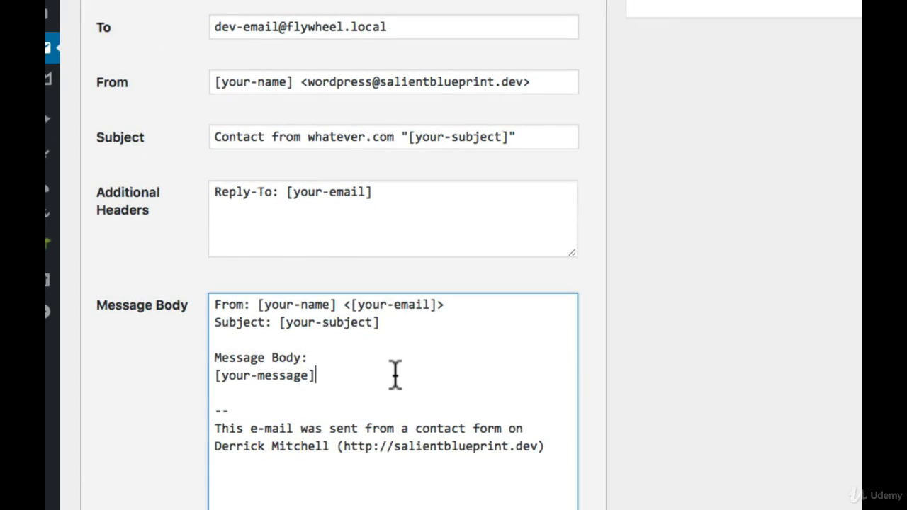
{"action": "key", "text": "Return"}
{"action": "key", "text": "Return"}
{"action": "key", "text": "super+v"}
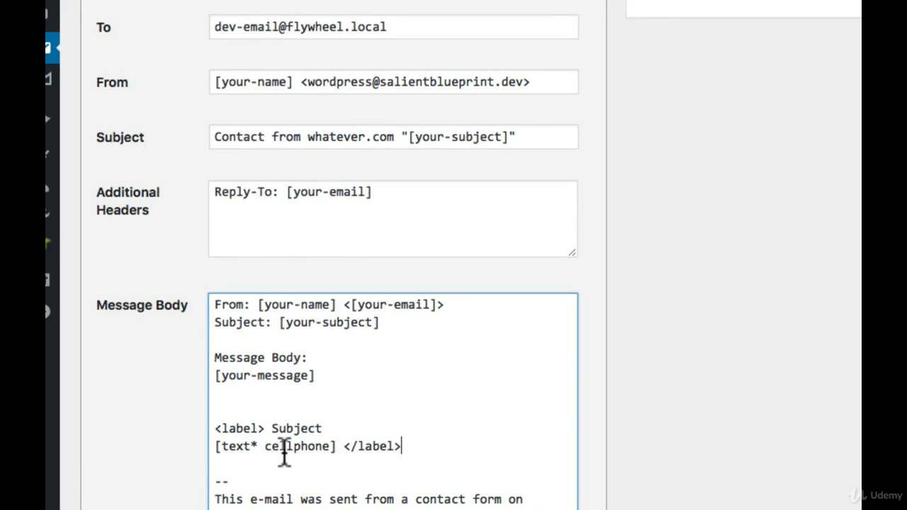
Replace the pasted "<label> Subject" line in the Message Body with the heading "Cell Phone:"
{"action": "scroll", "coordinate": [283, 454], "scroll_direction": "down", "scroll_amount": 5}
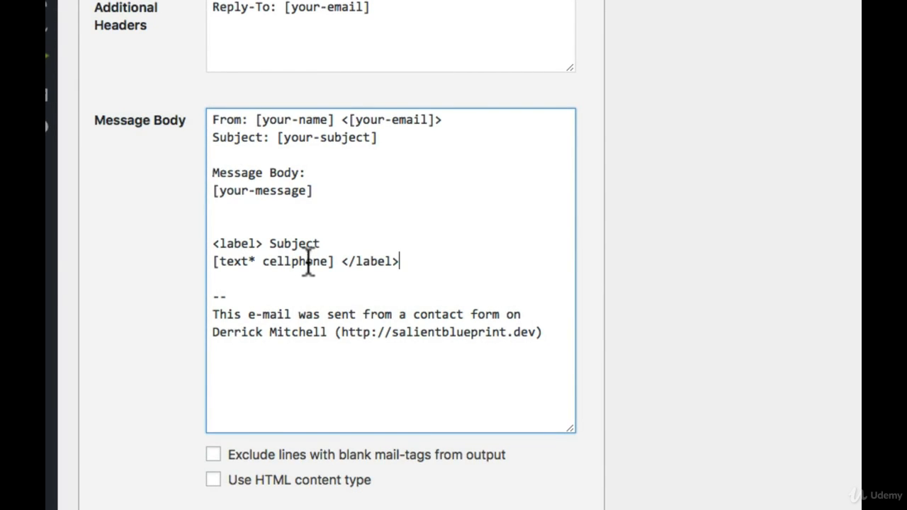
{"action": "left_click", "coordinate": [324, 243]}
{"action": "left_click_drag", "start_coordinate": [324, 243], "coordinate": [152, 243]}
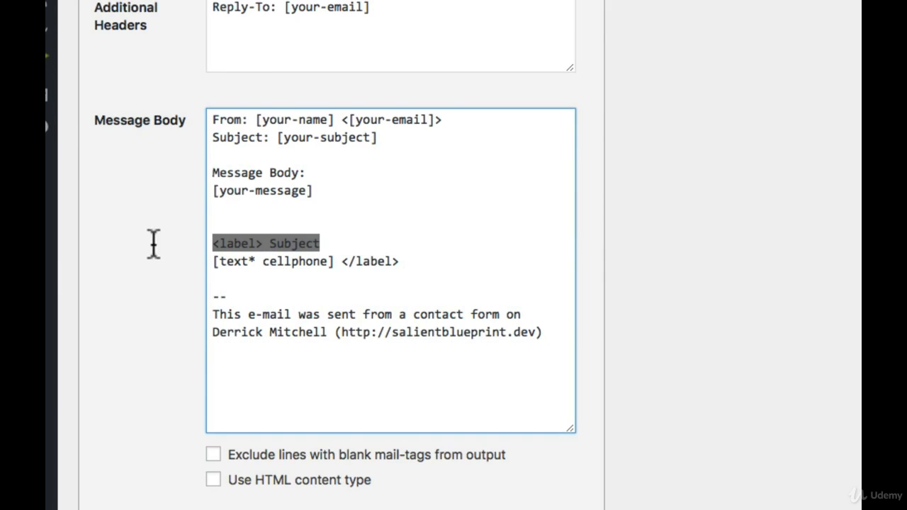
{"action": "type", "text": "Cell Phone:"}
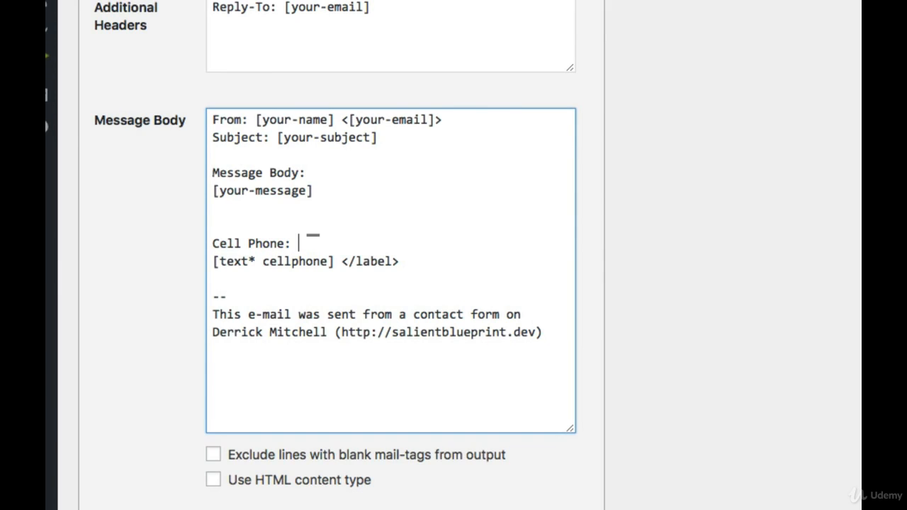
Reduce the pasted field code under the Cell Phone heading to the plain mail-tag [cellphone] and save the contact form
{"action": "left_click_drag", "start_coordinate": [218, 263], "coordinate": [427, 268]}
{"action": "key", "text": "BackSpace"}
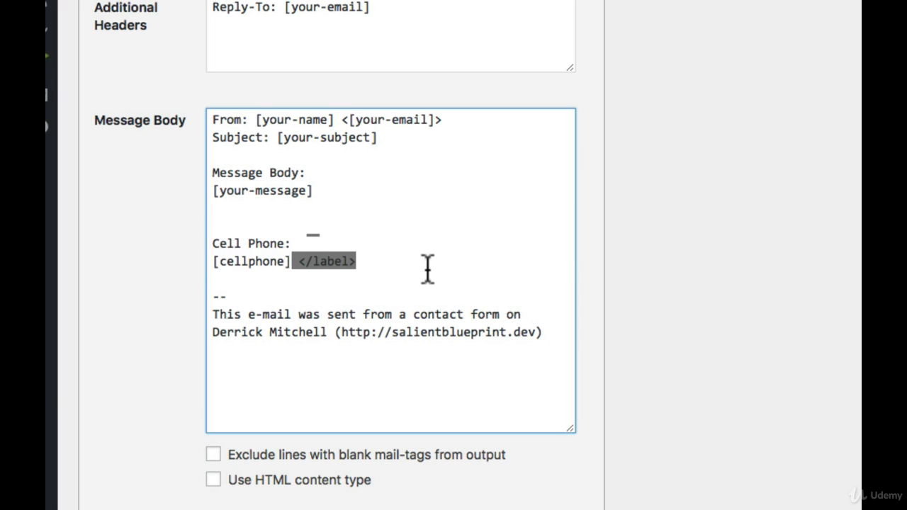
{"action": "key", "text": "BackSpace"}
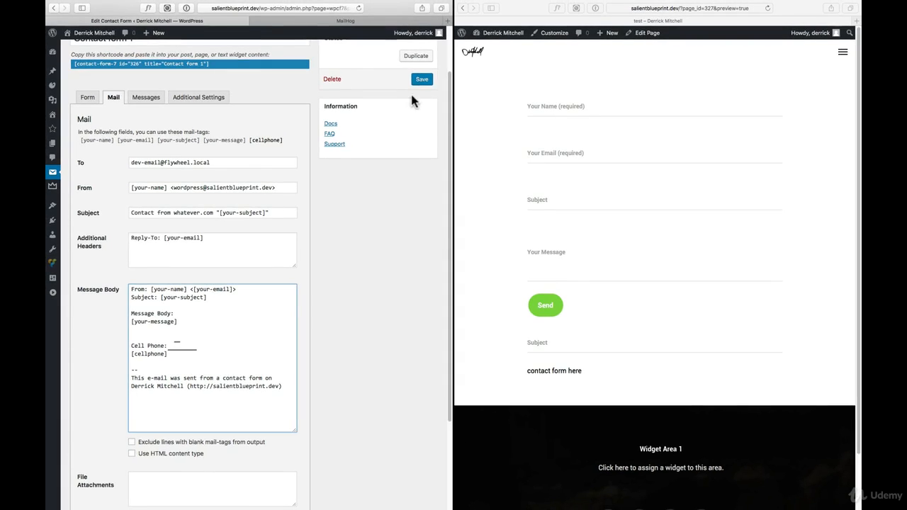
{"action": "left_click", "coordinate": [422, 79]}
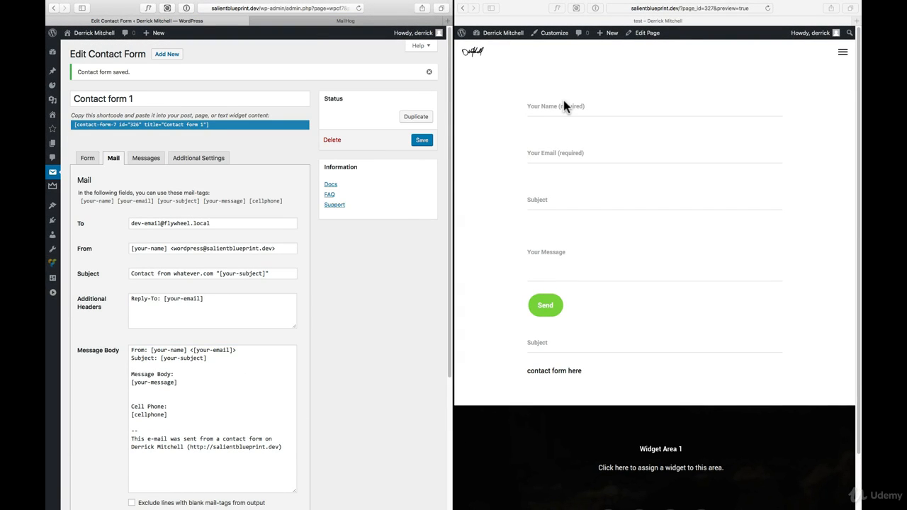
Examine the [cellphone] tag in the saved Message Body alongside the form's preview page
{"action": "left_click", "coordinate": [563, 100]}
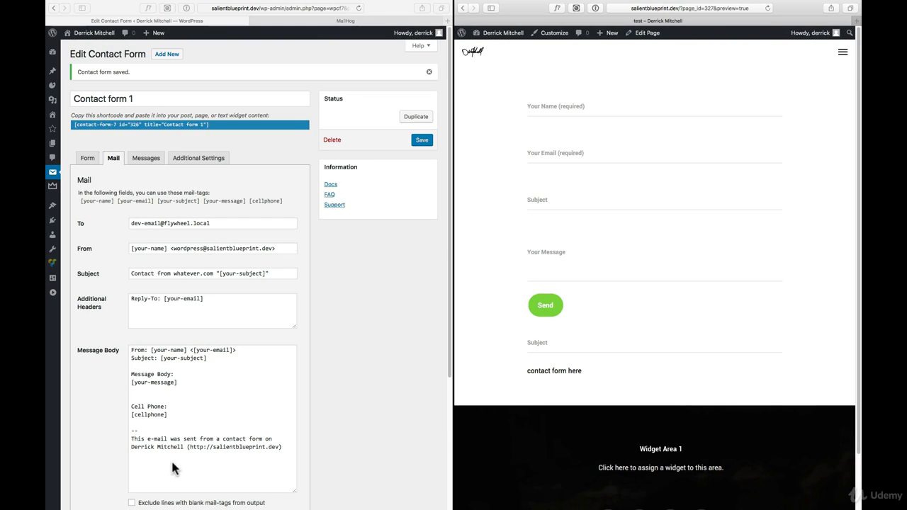
{"action": "left_click", "coordinate": [173, 424]}
{"action": "left_click_drag", "start_coordinate": [168, 414], "coordinate": [129, 415]}
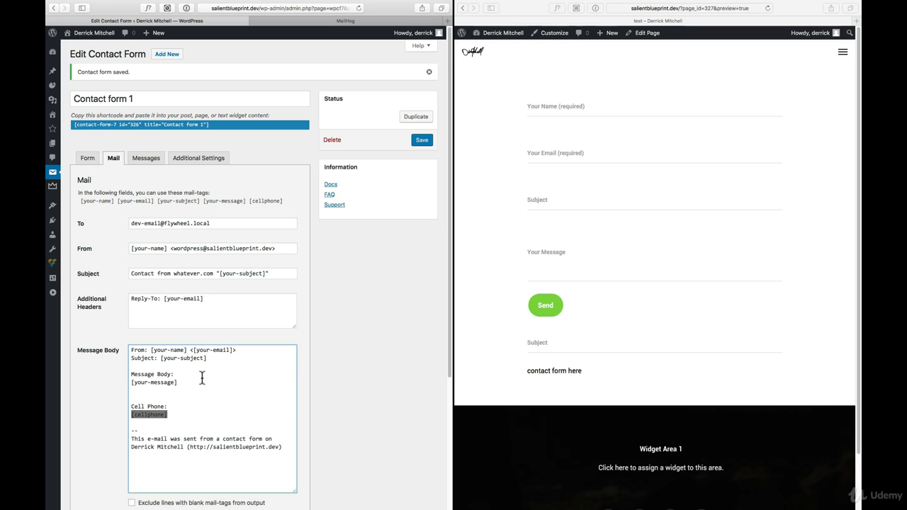
{"action": "left_click", "coordinate": [338, 296]}
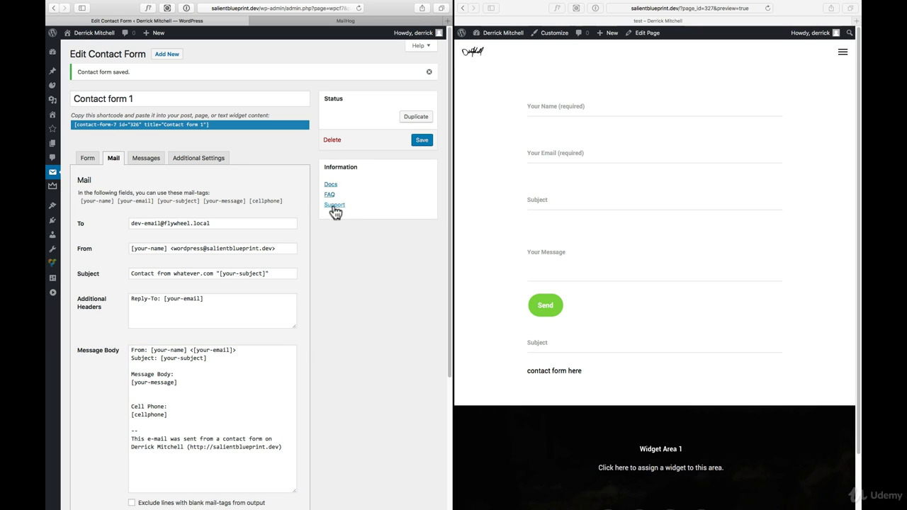